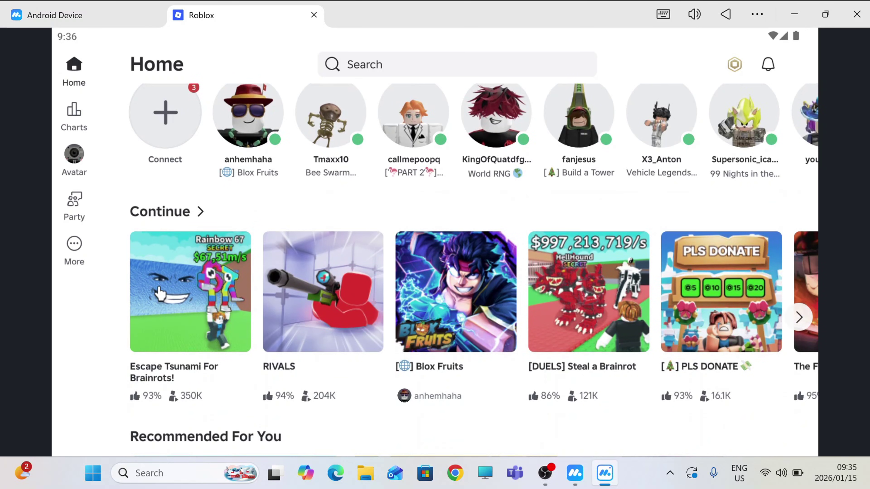
Launch Escape Tsunami For Brainrots! and walk the avatar past the Sigma Boy base into the open field
{"action": "left_click", "coordinate": [177, 289]}
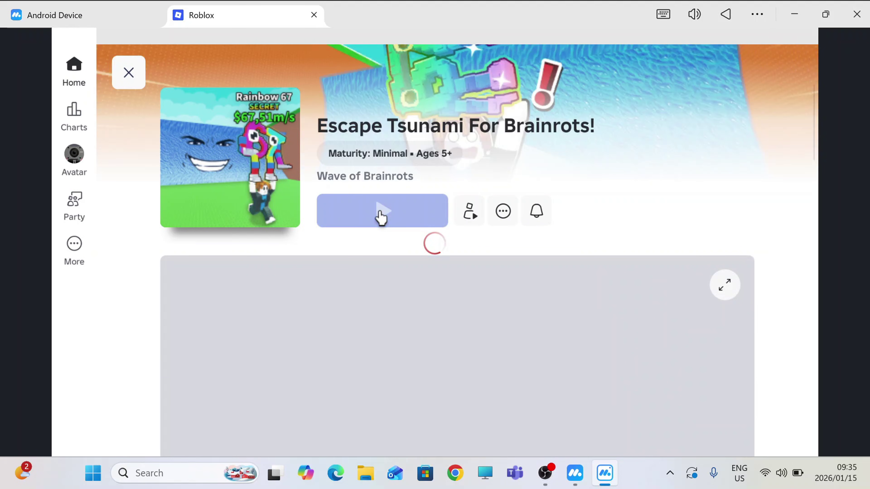
{"action": "left_click", "coordinate": [381, 214]}
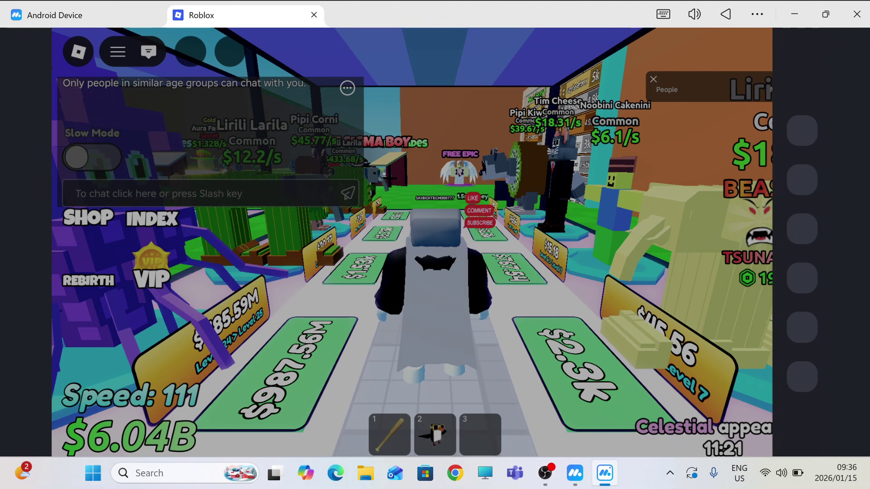
{"action": "key", "text": "w"}
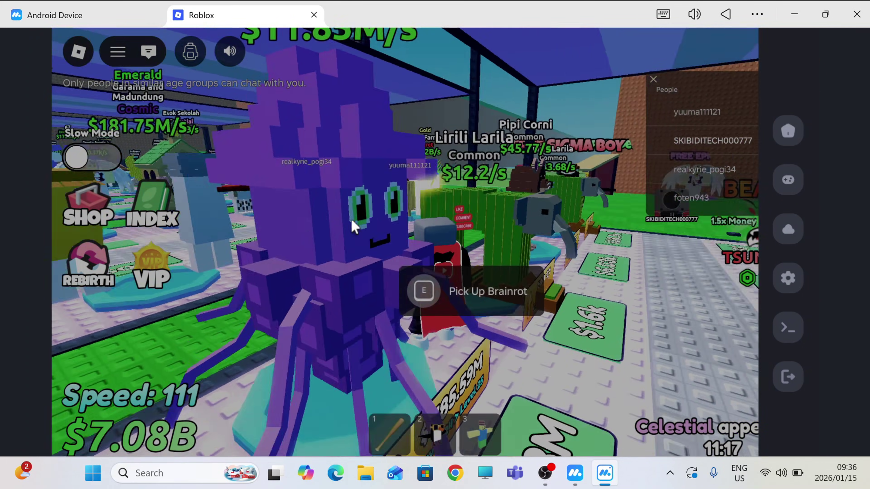
{"action": "key", "text": "a"}
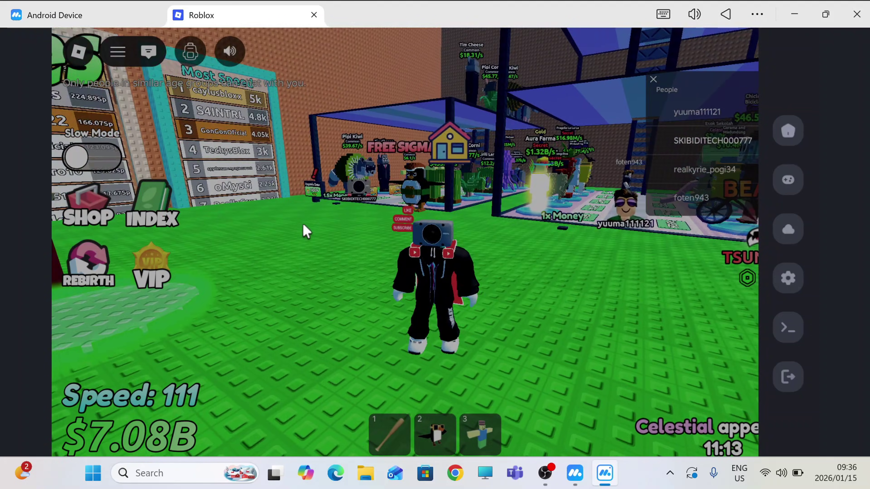
{"action": "key", "text": "w"}
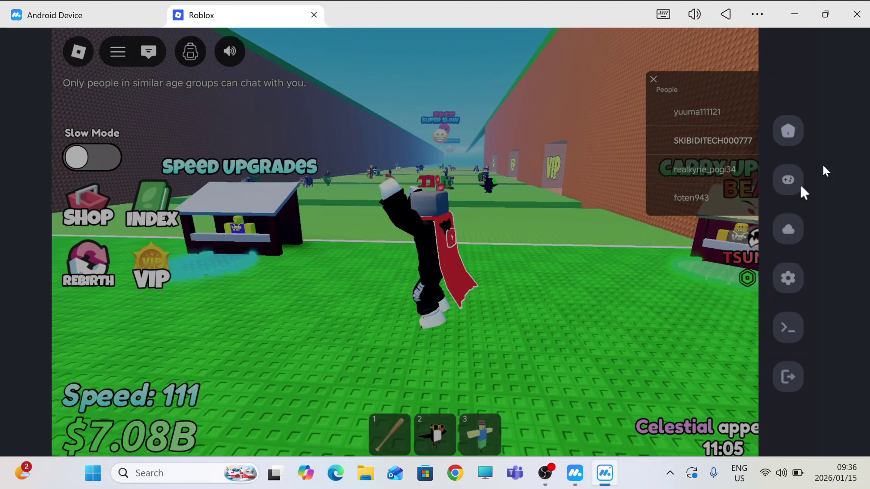
Browse Delta's pages, then execute the saved ESCAPE TSUNAMI SCRIPT
{"action": "left_click", "coordinate": [788, 133]}
{"action": "left_click", "coordinate": [788, 180]}
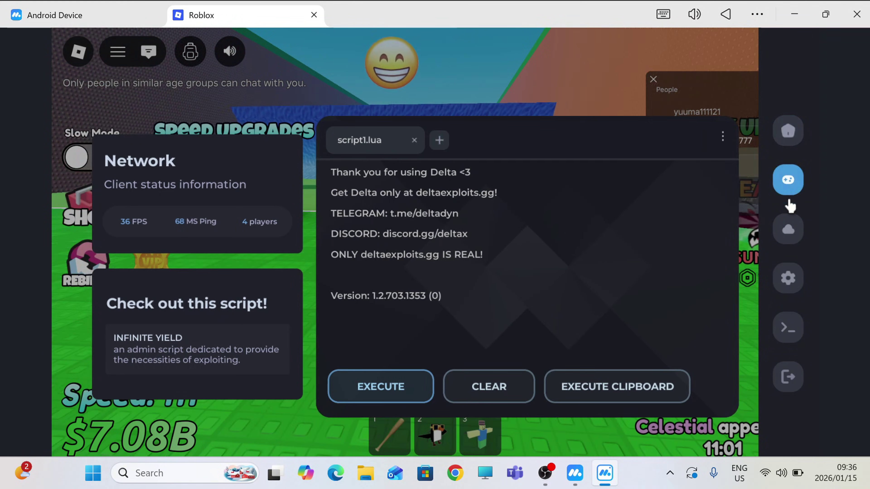
{"action": "left_click", "coordinate": [788, 229]}
{"action": "left_click", "coordinate": [790, 279]}
{"action": "left_click", "coordinate": [787, 327]}
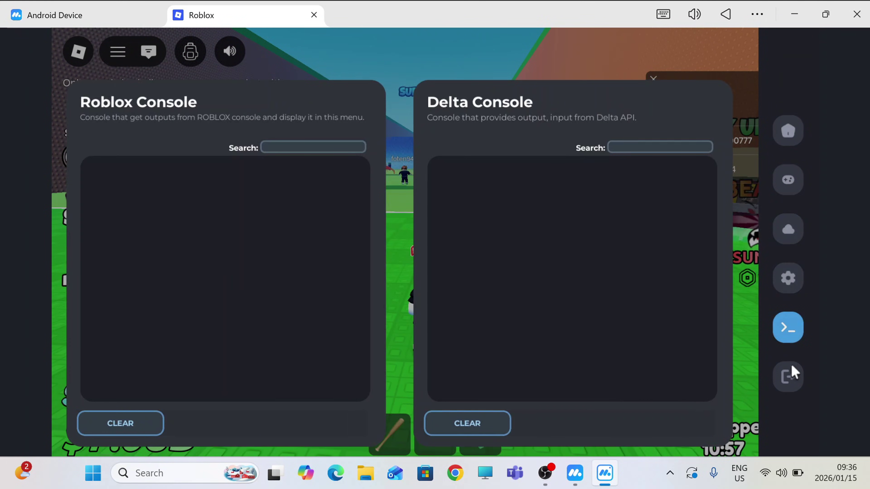
{"action": "left_click", "coordinate": [789, 131]}
{"action": "scroll", "coordinate": [695, 253], "scroll_direction": "down", "scroll_amount": 3}
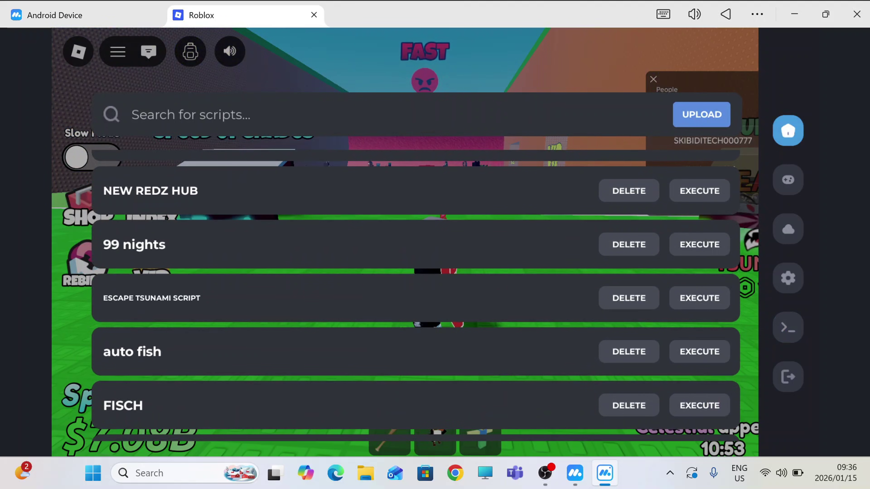
{"action": "left_click", "coordinate": [697, 299]}
{"action": "left_click", "coordinate": [789, 376]}
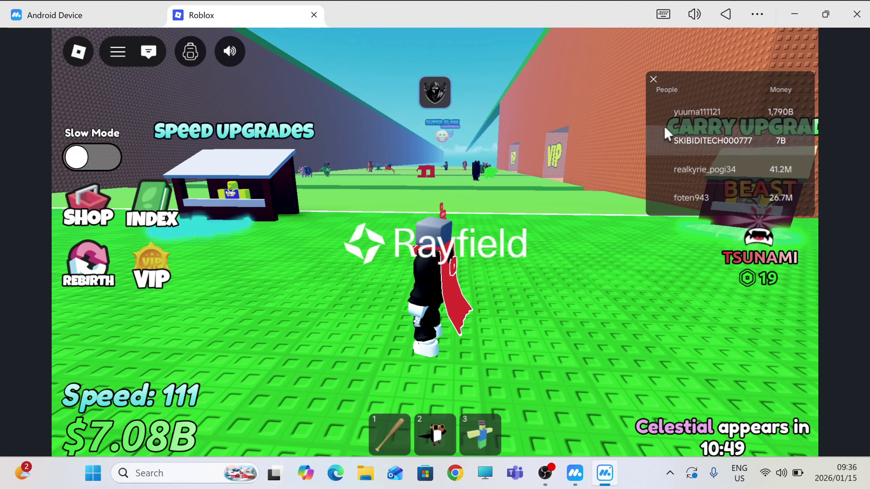
Hide the money leaderboard and enable Auto Farm Brainrots, Auto Place, Auto Sell and Collect All Cash
{"action": "left_click", "coordinate": [655, 81]}
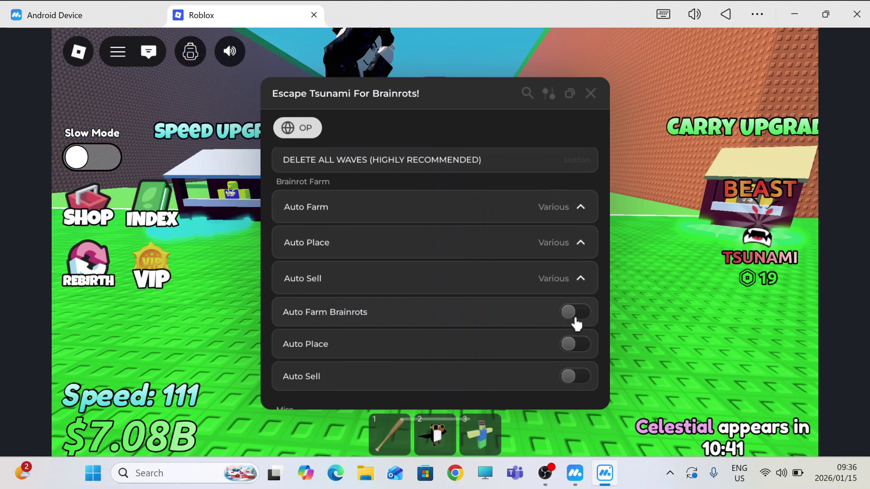
{"action": "left_click", "coordinate": [574, 313]}
{"action": "left_click", "coordinate": [569, 344]}
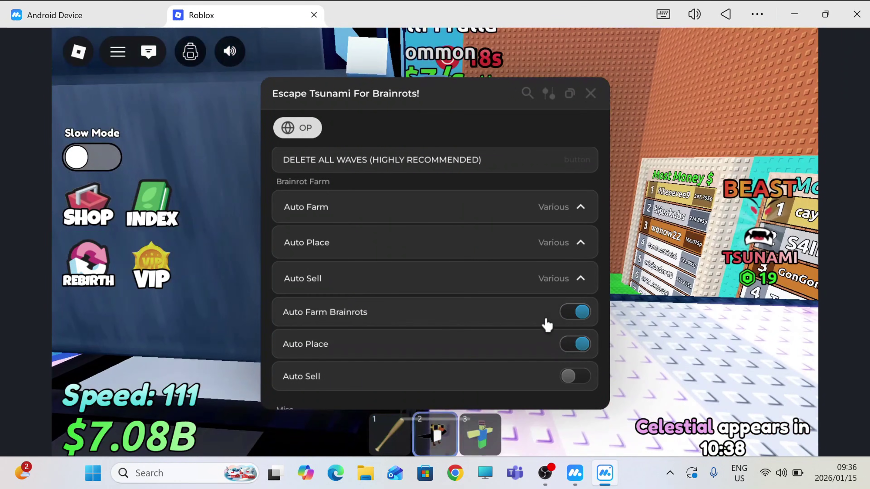
{"action": "scroll", "coordinate": [555, 316], "scroll_direction": "down", "scroll_amount": 3}
{"action": "left_click", "coordinate": [579, 285]}
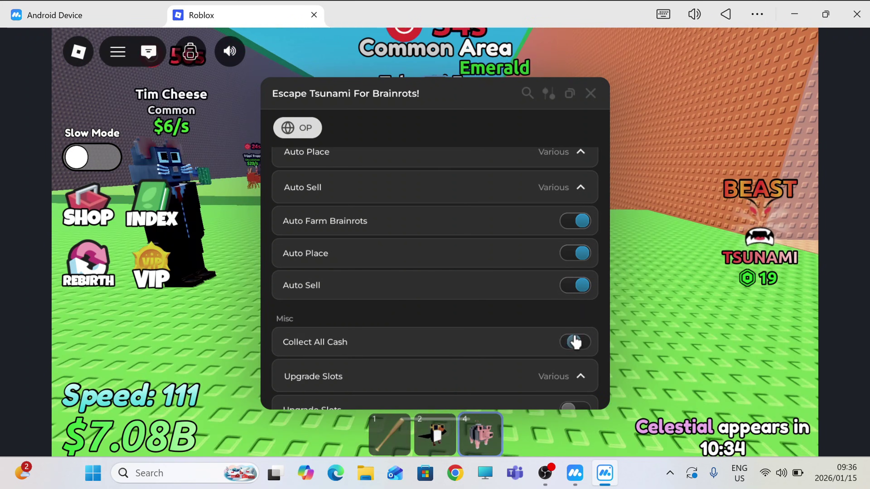
{"action": "left_click", "coordinate": [574, 341]}
{"action": "scroll", "coordinate": [548, 308], "scroll_direction": "down", "scroll_amount": 3}
{"action": "scroll", "coordinate": [541, 300], "scroll_direction": "down", "scroll_amount": 4}
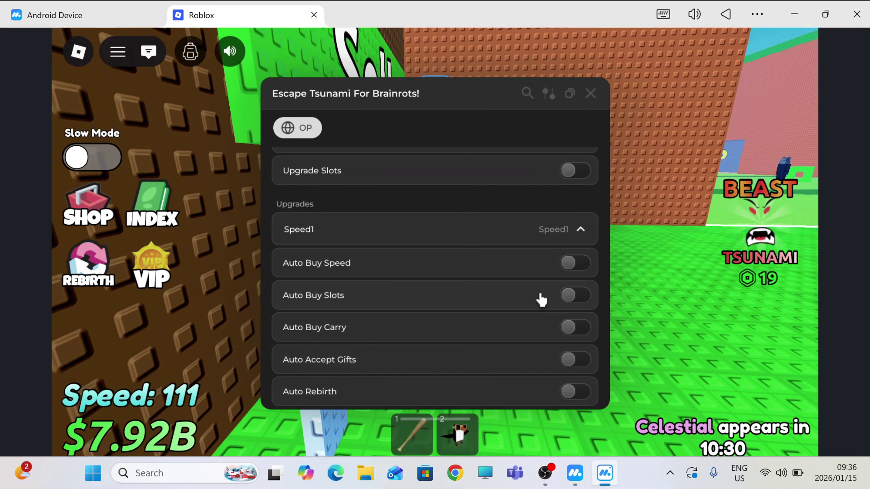
{"action": "scroll", "coordinate": [541, 299], "scroll_direction": "up", "scroll_amount": 7}
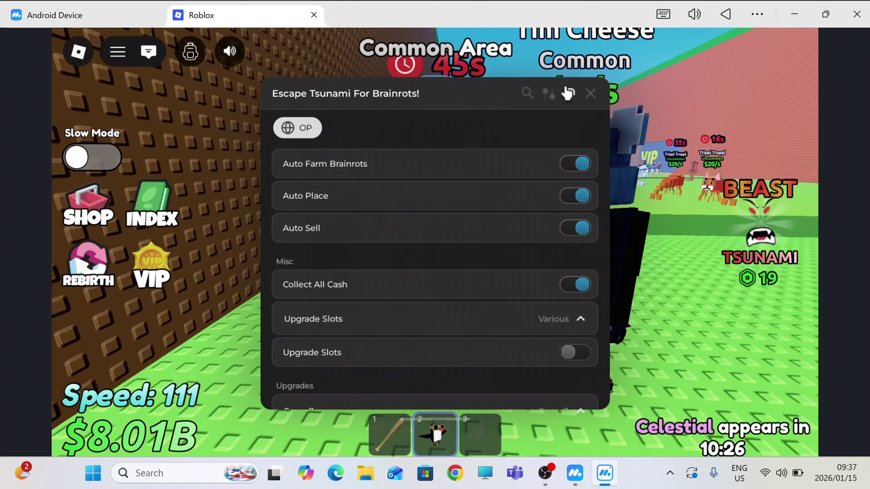
Collapse the script window to its title bar and cycle through Delta's pages before closing the panel
{"action": "left_click", "coordinate": [569, 93]}
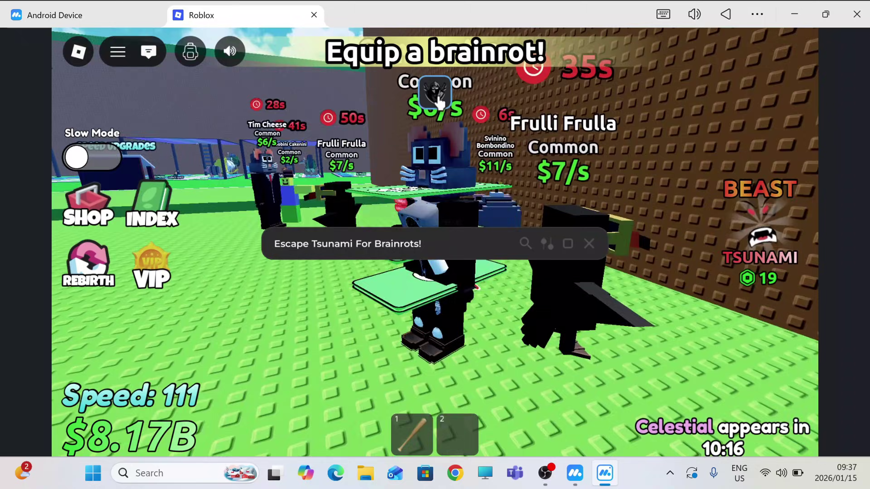
{"action": "left_click", "coordinate": [440, 102]}
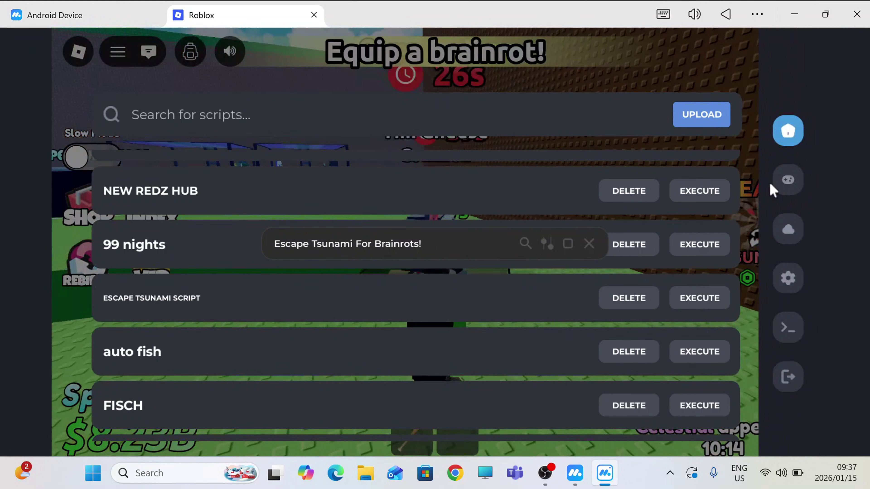
{"action": "left_click", "coordinate": [788, 184]}
{"action": "left_click", "coordinate": [788, 229]}
{"action": "left_click", "coordinate": [788, 278]}
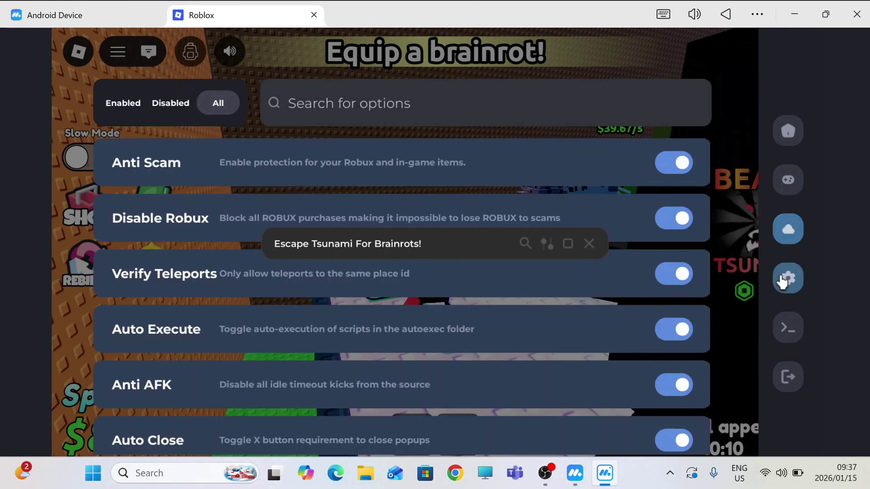
{"action": "left_click", "coordinate": [794, 330]}
{"action": "left_click", "coordinate": [790, 377]}
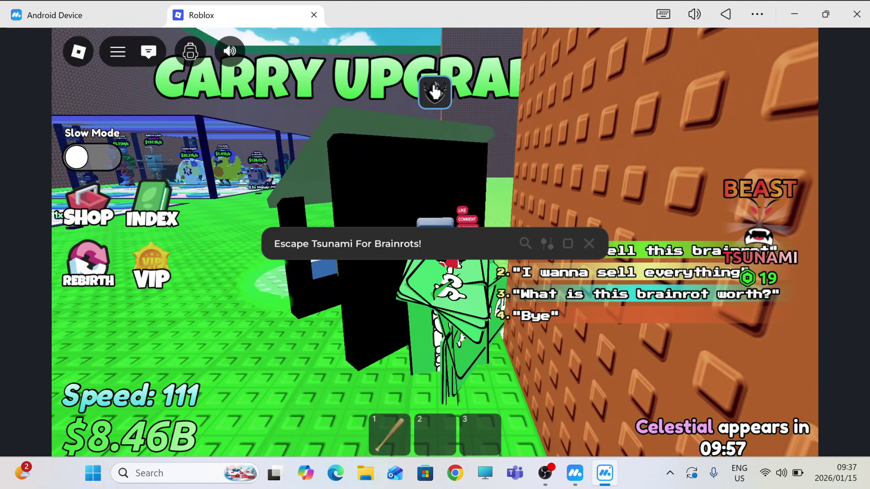
Reopen the Delta panel on the script editor page
{"action": "left_click", "coordinate": [434, 92]}
{"action": "left_click", "coordinate": [789, 132]}
{"action": "left_click", "coordinate": [788, 179]}
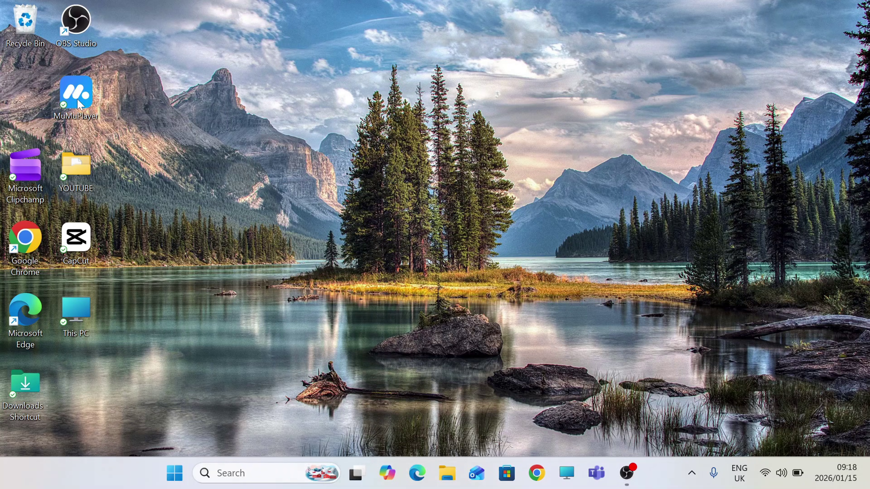
Launch MuMuPlayer and change its theme from Dark to Follow system
{"action": "double_click", "coordinate": [71, 96]}
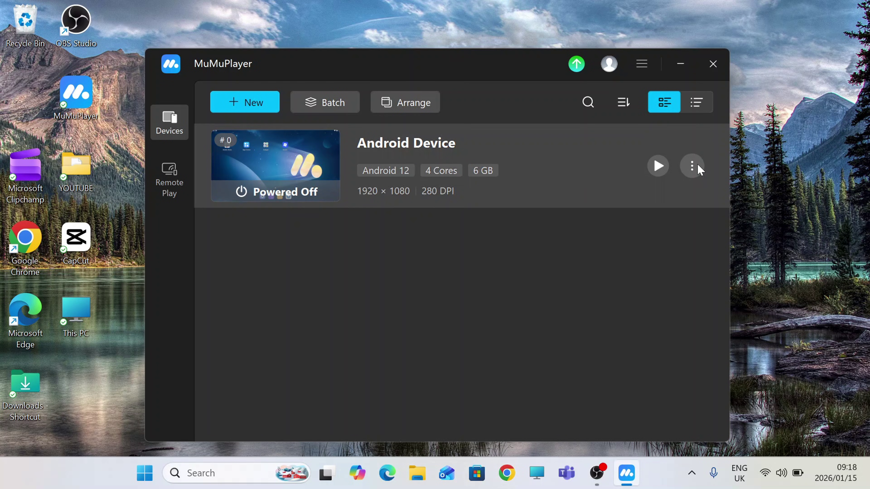
{"action": "left_click", "coordinate": [652, 69]}
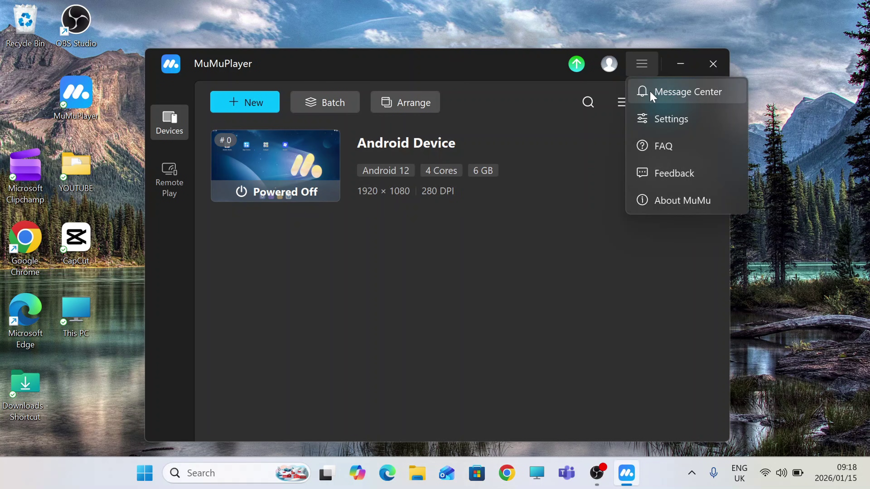
{"action": "left_click", "coordinate": [654, 120]}
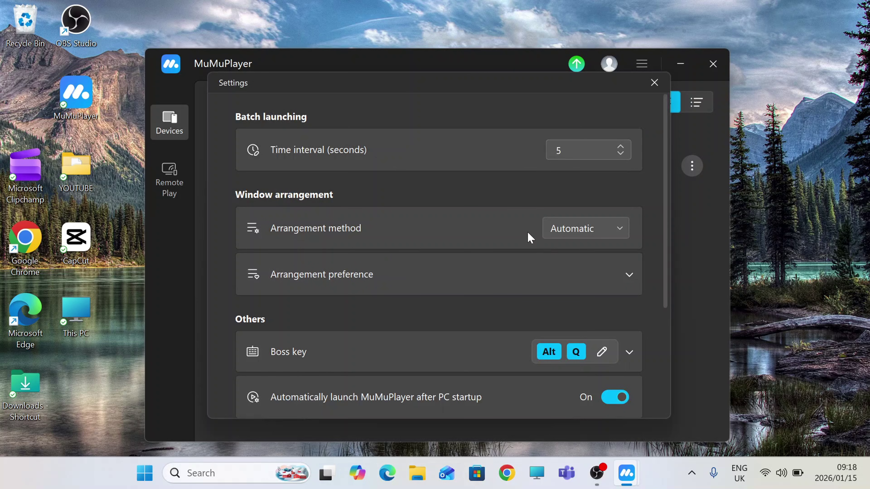
{"action": "scroll", "coordinate": [582, 169], "scroll_direction": "down", "scroll_amount": 3}
{"action": "scroll", "coordinate": [583, 341], "scroll_direction": "down", "scroll_amount": 2}
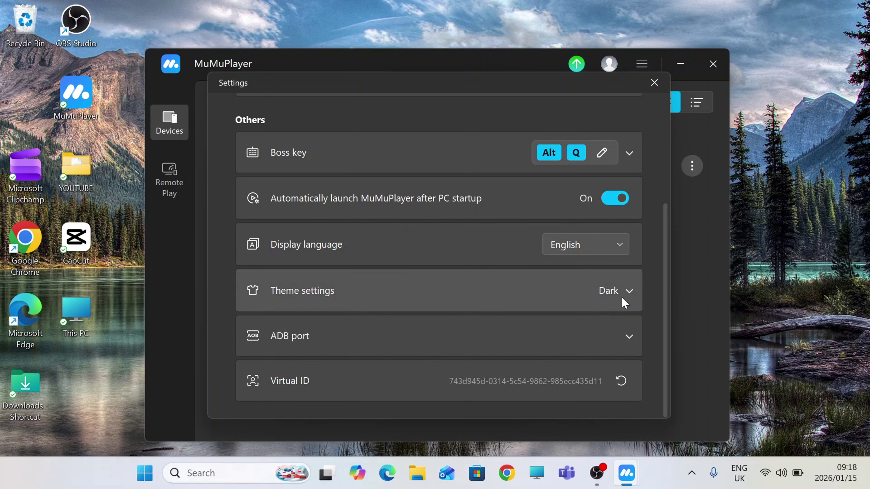
{"action": "left_click", "coordinate": [625, 304]}
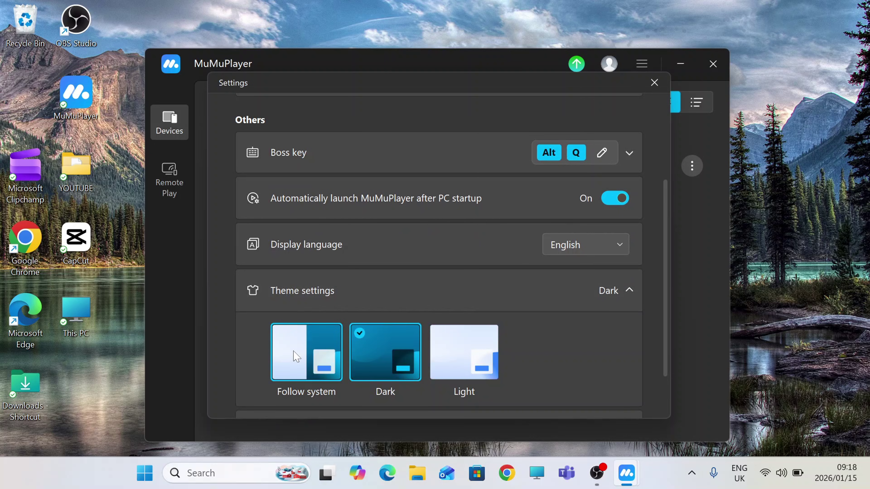
{"action": "left_click", "coordinate": [321, 366]}
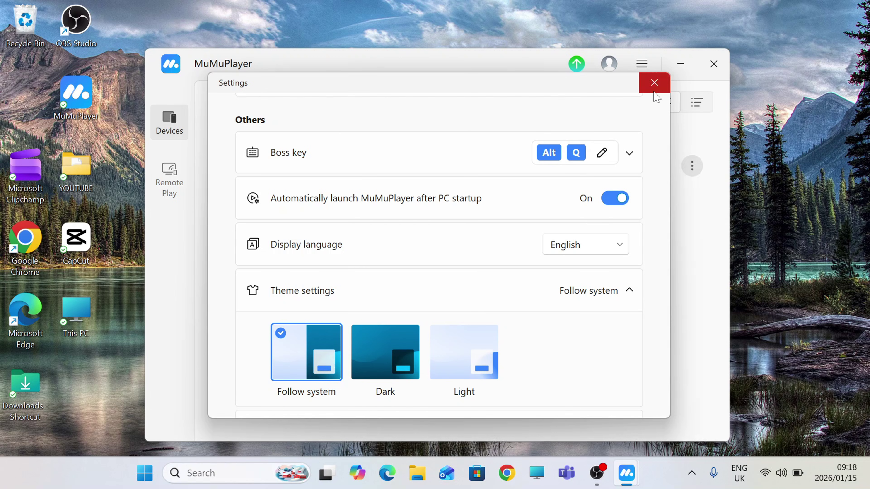
{"action": "left_click", "coordinate": [654, 83]}
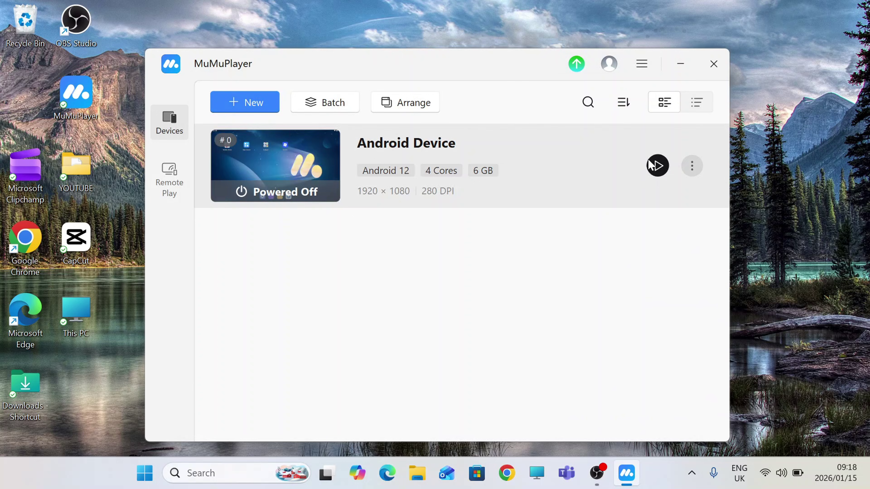
Open the Android Device's Device Settings and scroll the Performance page showing DirectX and High
{"action": "left_click", "coordinate": [697, 165]}
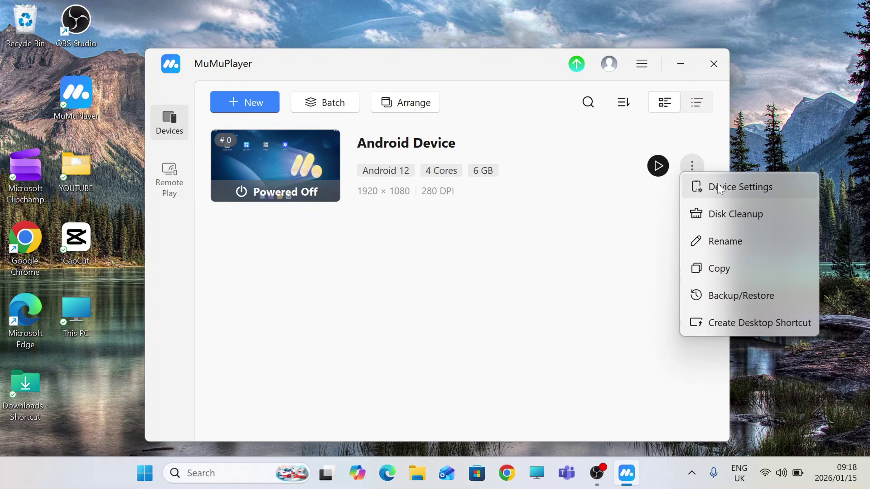
{"action": "left_click", "coordinate": [735, 193]}
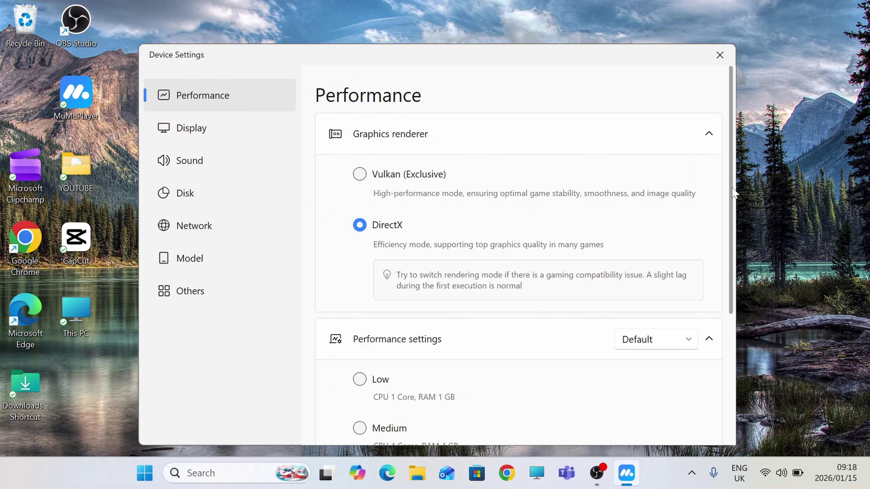
{"action": "scroll", "coordinate": [611, 228], "scroll_direction": "down", "scroll_amount": 3}
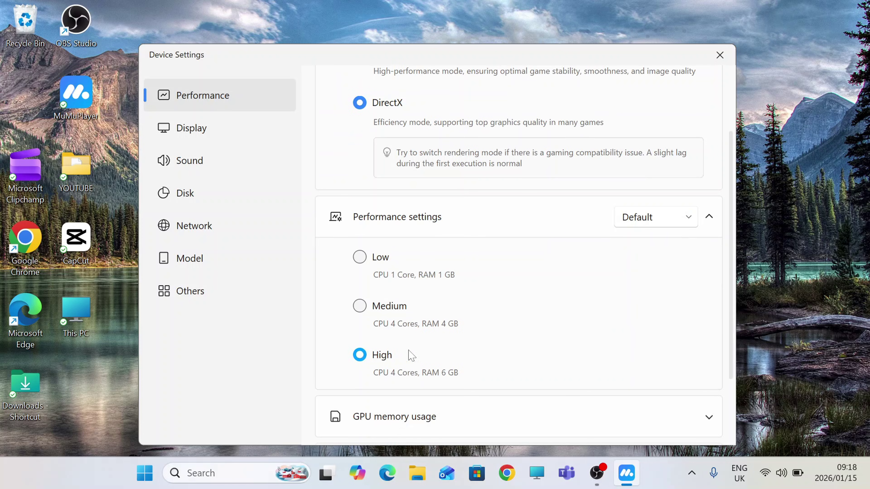
{"action": "scroll", "coordinate": [510, 288], "scroll_direction": "down", "scroll_amount": 1}
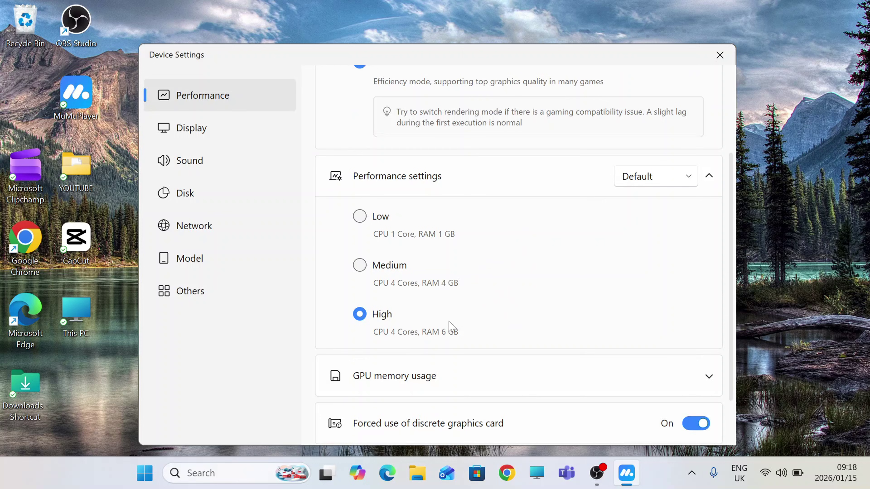
{"action": "scroll", "coordinate": [503, 301], "scroll_direction": "down", "scroll_amount": 2}
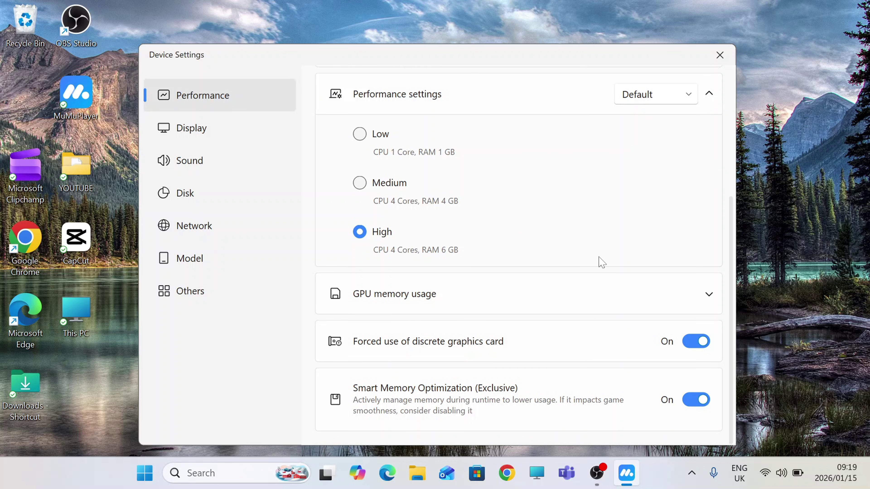
Review the Display page's resolution presets, screen settings and window position options
{"action": "left_click", "coordinate": [235, 125]}
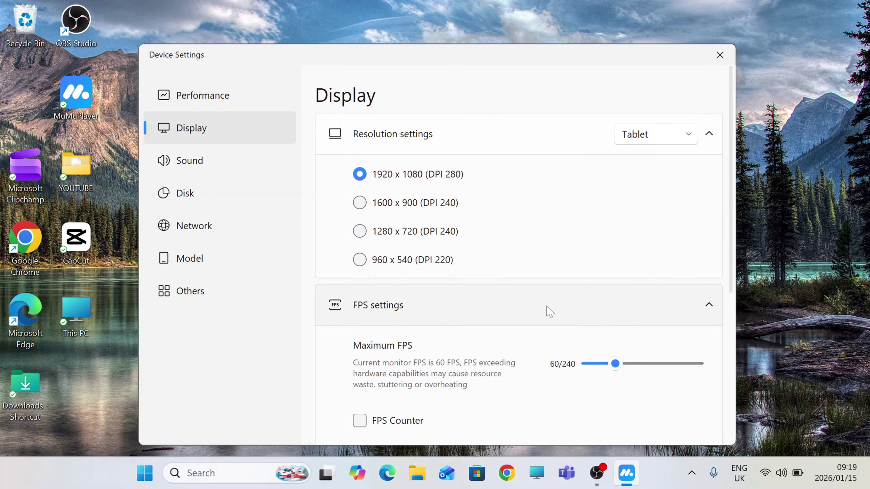
{"action": "left_click", "coordinate": [676, 136]}
{"action": "scroll", "coordinate": [598, 240], "scroll_direction": "down", "scroll_amount": 5}
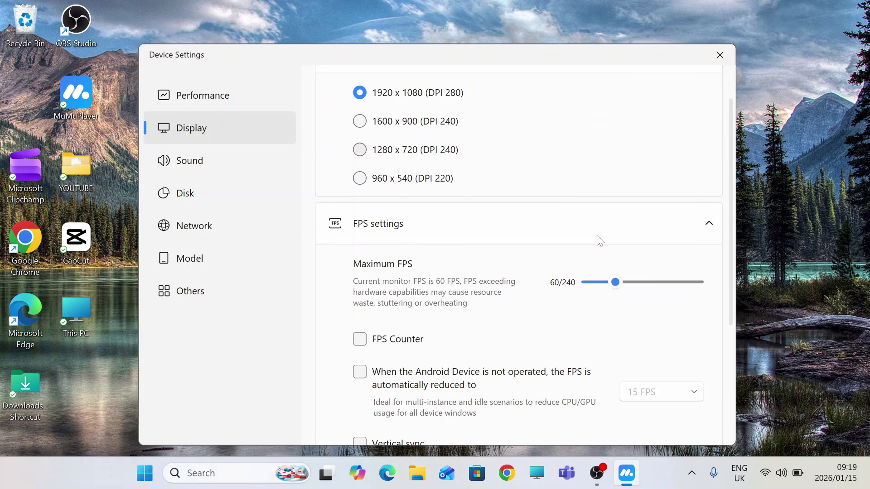
{"action": "scroll", "coordinate": [535, 309], "scroll_direction": "down", "scroll_amount": 5}
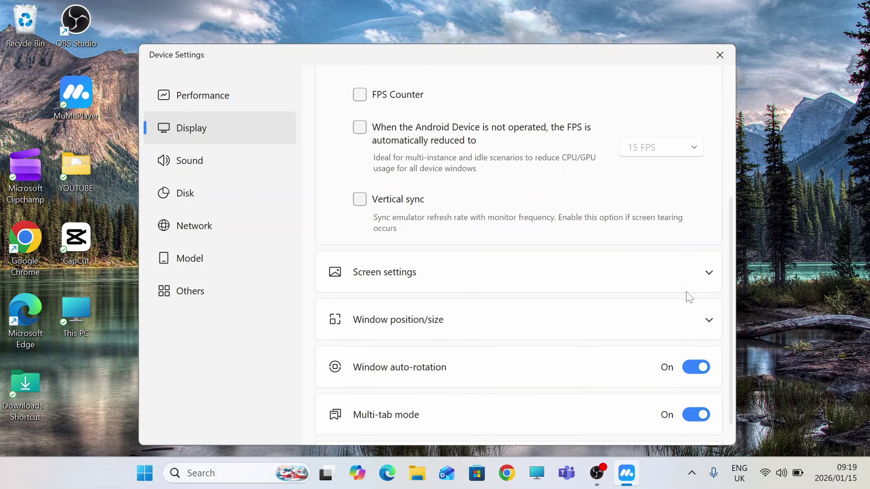
{"action": "left_click", "coordinate": [685, 273]}
{"action": "scroll", "coordinate": [651, 308], "scroll_direction": "down", "scroll_amount": 1}
{"action": "left_click", "coordinate": [705, 322]}
{"action": "scroll", "coordinate": [625, 287], "scroll_direction": "down", "scroll_amount": 3}
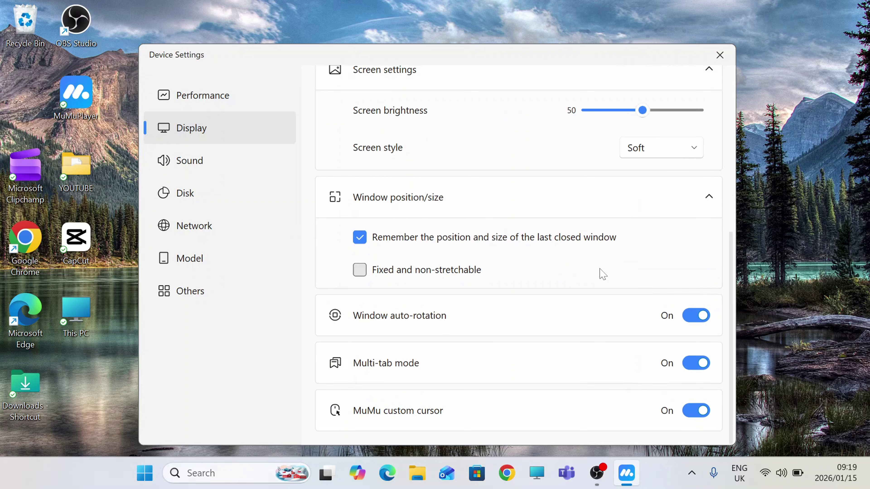
Check the Sound, Disk sharing and Network settings pages
{"action": "left_click", "coordinate": [213, 163]}
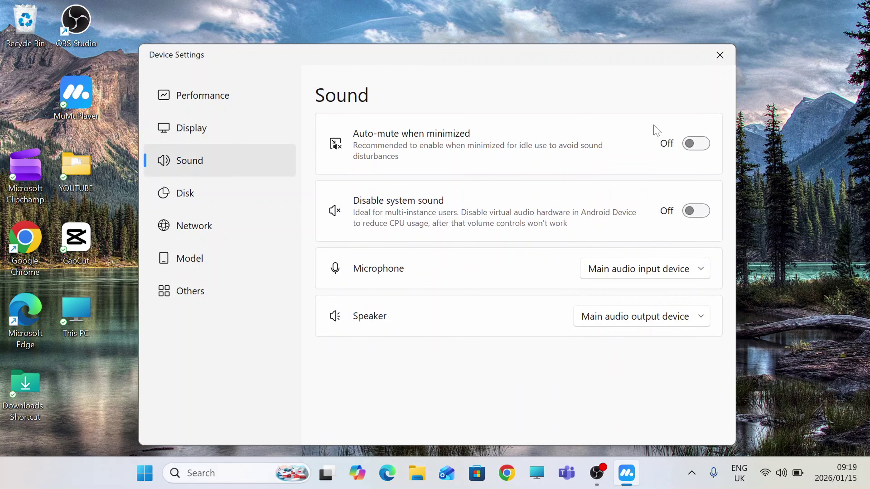
{"action": "left_click", "coordinate": [203, 201]}
{"action": "left_click", "coordinate": [670, 138]}
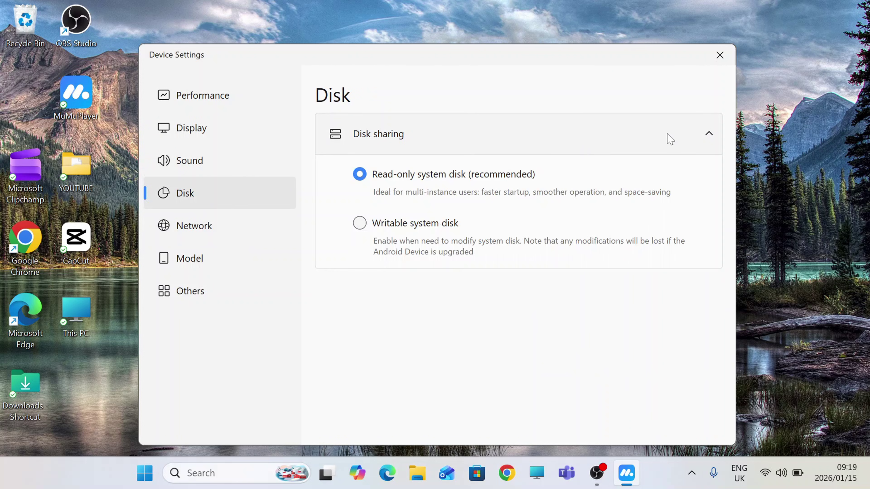
{"action": "left_click", "coordinate": [172, 228]}
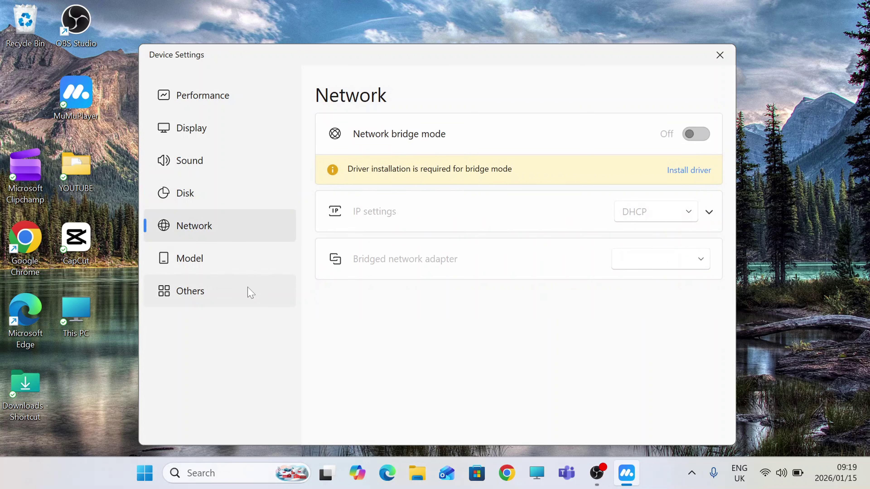
On the Model page keep Preset, Samsung Galaxy S25 Ultra, and check the GPU presets
{"action": "left_click", "coordinate": [224, 269]}
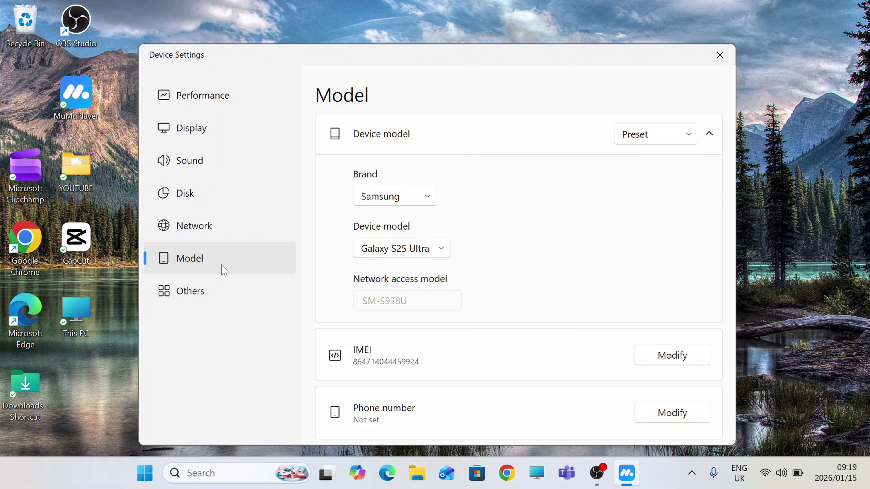
{"action": "left_click", "coordinate": [663, 135]}
{"action": "left_click", "coordinate": [664, 139]}
{"action": "scroll", "coordinate": [529, 239], "scroll_direction": "down", "scroll_amount": 1}
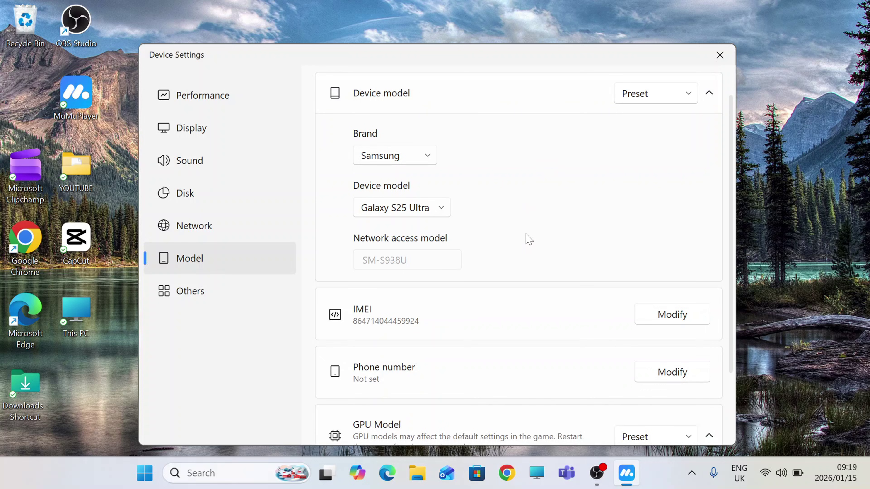
{"action": "left_click", "coordinate": [407, 155]}
{"action": "left_click", "coordinate": [409, 156]}
{"action": "left_click", "coordinate": [446, 209]}
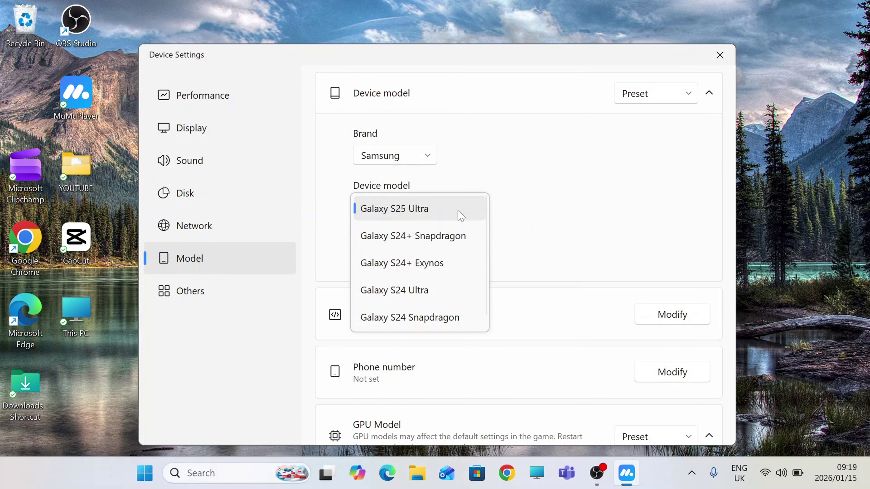
{"action": "left_click", "coordinate": [593, 202]}
{"action": "scroll", "coordinate": [589, 206], "scroll_direction": "down", "scroll_amount": 3}
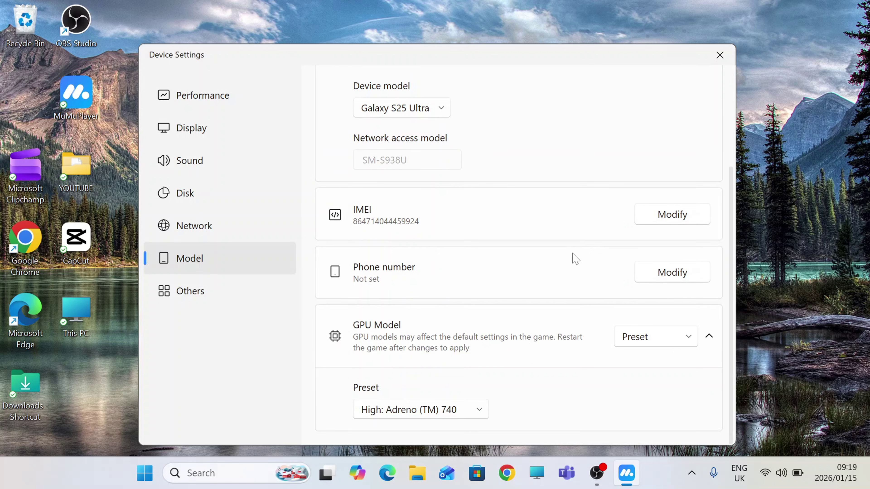
{"action": "left_click", "coordinate": [445, 411]}
{"action": "left_click", "coordinate": [544, 348]}
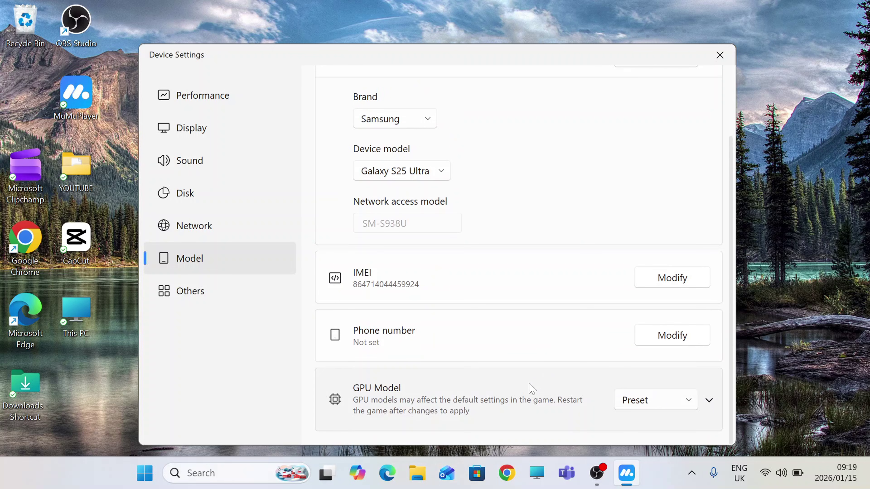
Check the Others page, close Device Settings and start the Android Device
{"action": "left_click", "coordinate": [205, 288]}
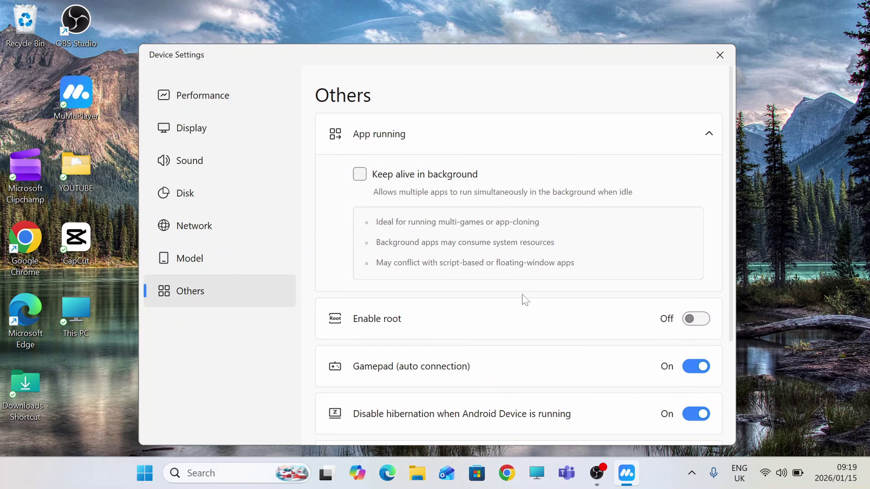
{"action": "scroll", "coordinate": [545, 235], "scroll_direction": "down", "scroll_amount": 4}
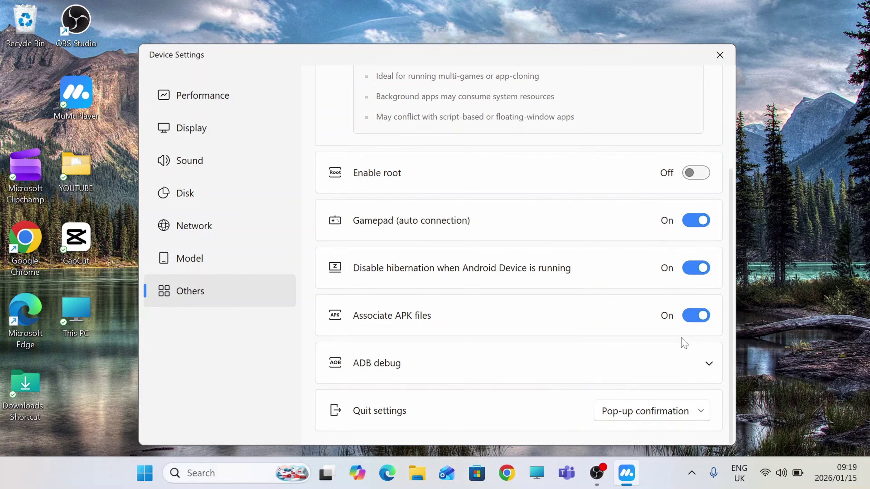
{"action": "left_click", "coordinate": [719, 55]}
{"action": "left_click", "coordinate": [655, 174]}
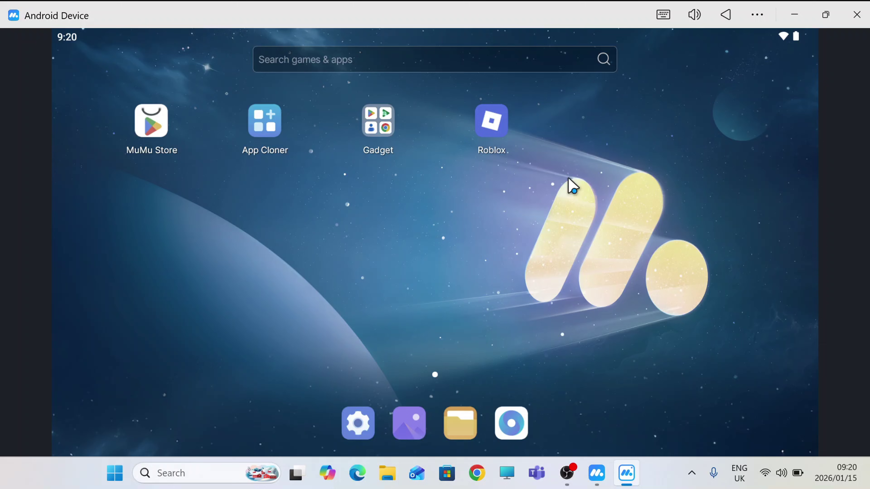
Uninstall Roblox from the home screen, then open the Gadget folder
{"action": "right_click", "coordinate": [496, 134]}
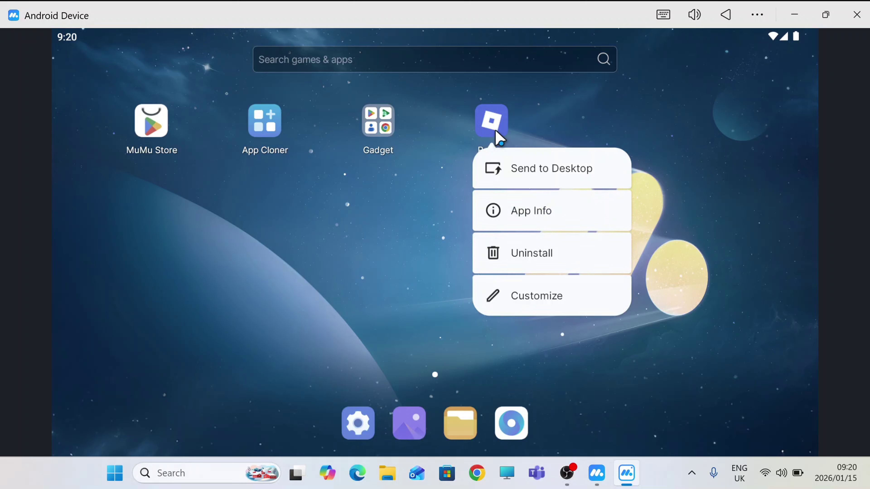
{"action": "left_click", "coordinate": [517, 256]}
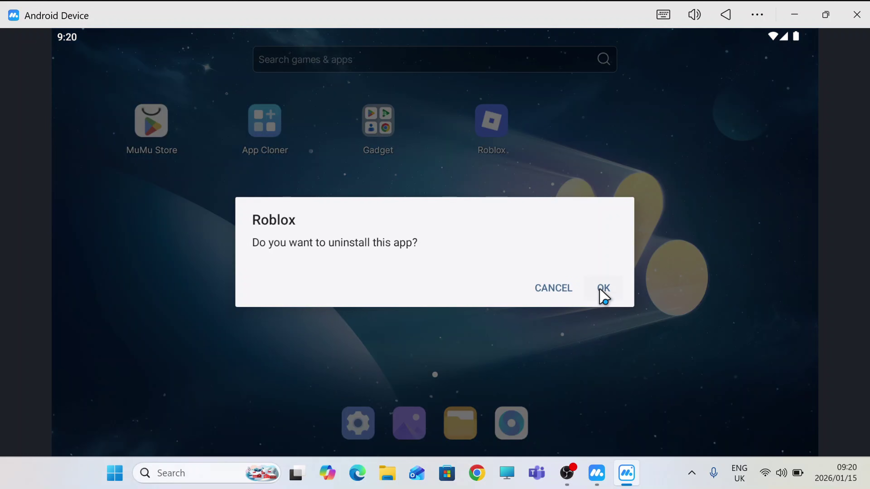
{"action": "left_click", "coordinate": [602, 291]}
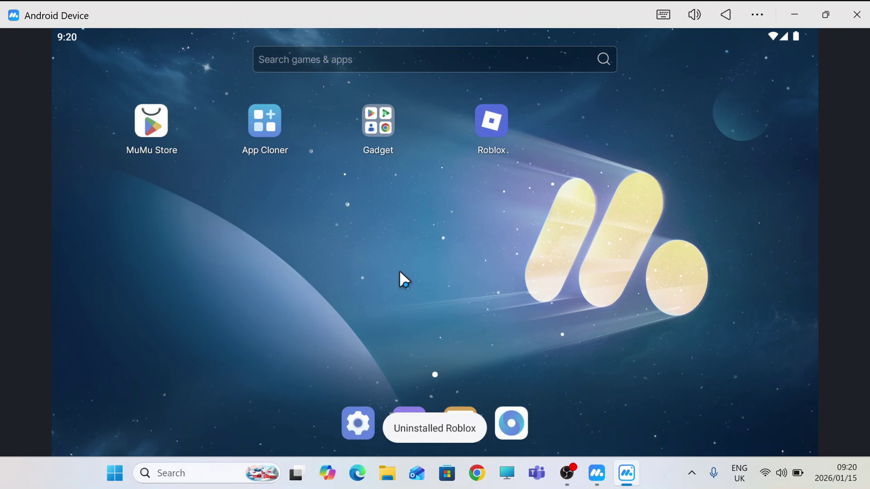
{"action": "left_click", "coordinate": [383, 137]}
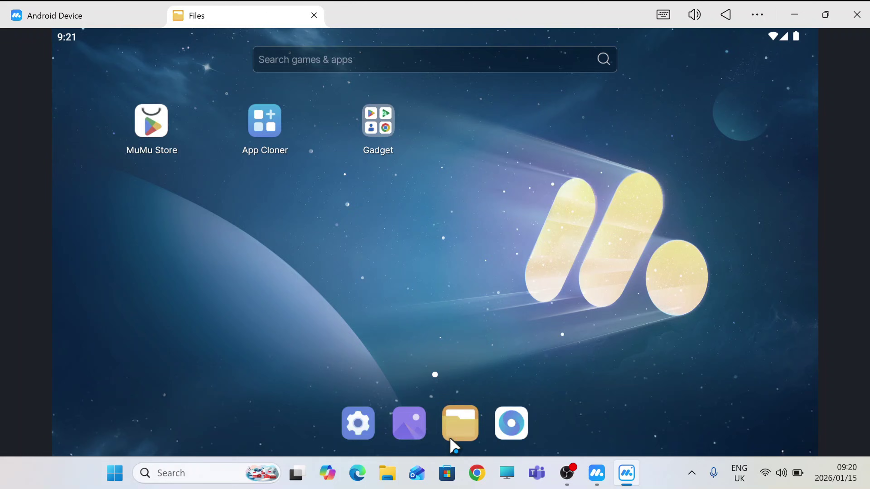
Install the Delta APK from the Download folder and launch it
{"action": "left_click", "coordinate": [274, 211]}
{"action": "left_click", "coordinate": [109, 271]}
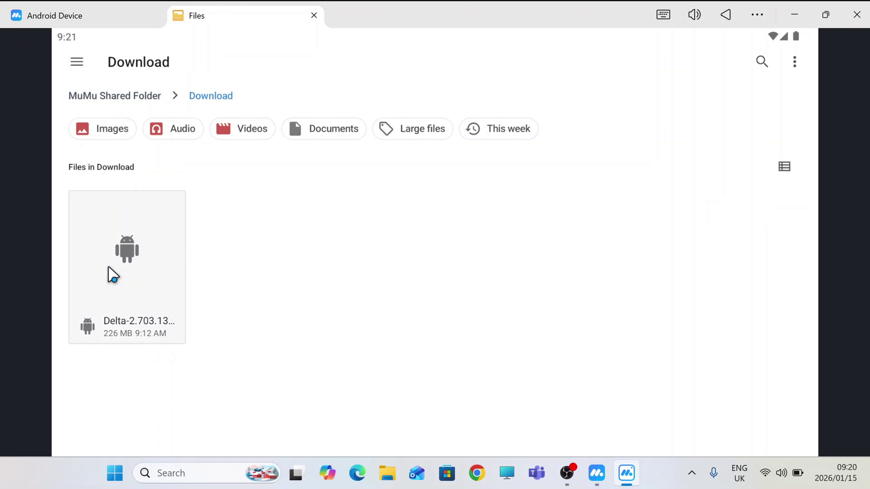
{"action": "left_click", "coordinate": [151, 276]}
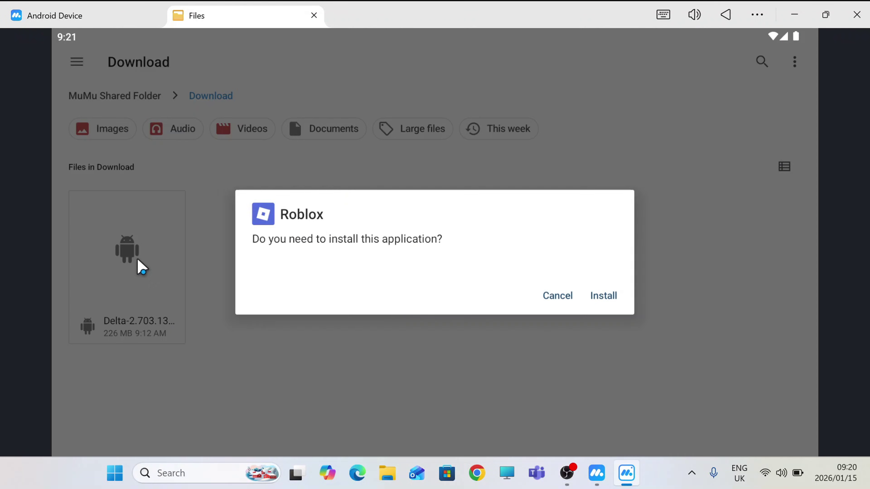
{"action": "left_click", "coordinate": [602, 302]}
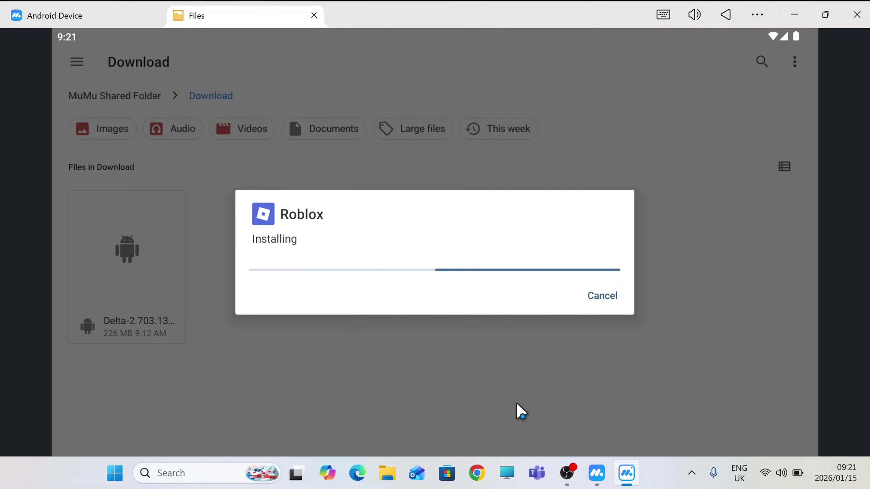
{"action": "left_click", "coordinate": [603, 300]}
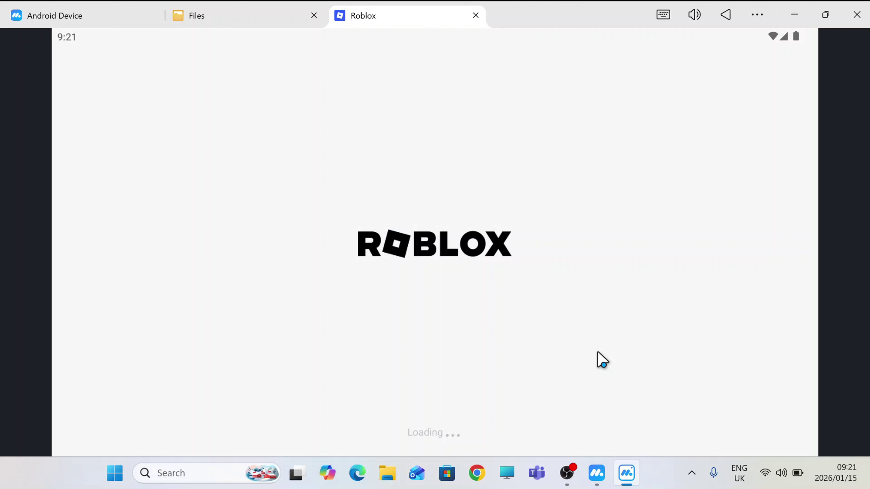
Allow all-files access, then sign in to Roblox with the account username and password
{"action": "left_click", "coordinate": [790, 253]}
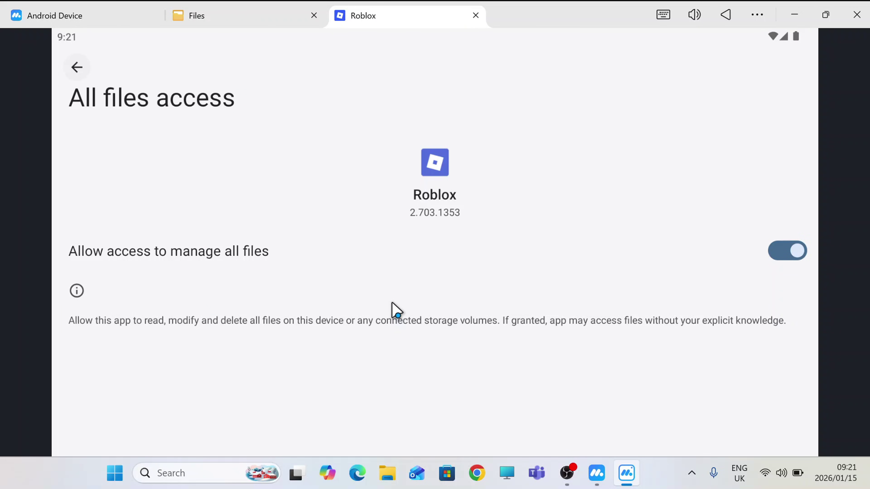
{"action": "key", "text": "Escape"}
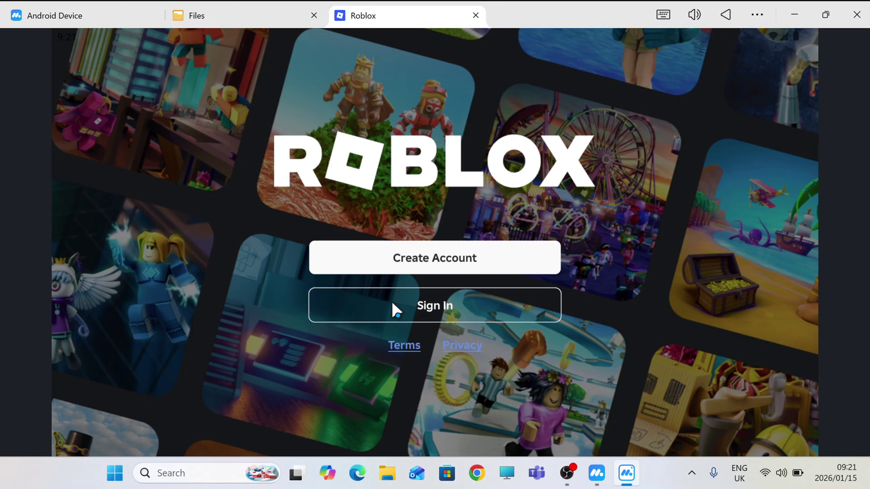
{"action": "left_click", "coordinate": [445, 312]}
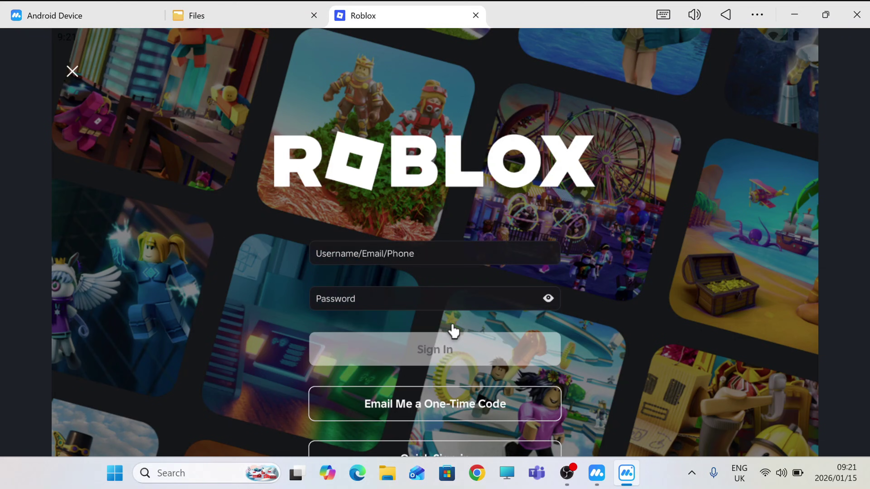
{"action": "left_click", "coordinate": [443, 253]}
{"action": "type", "text": "SKIBIDITECH000777"}
{"action": "key", "text": "Return"}
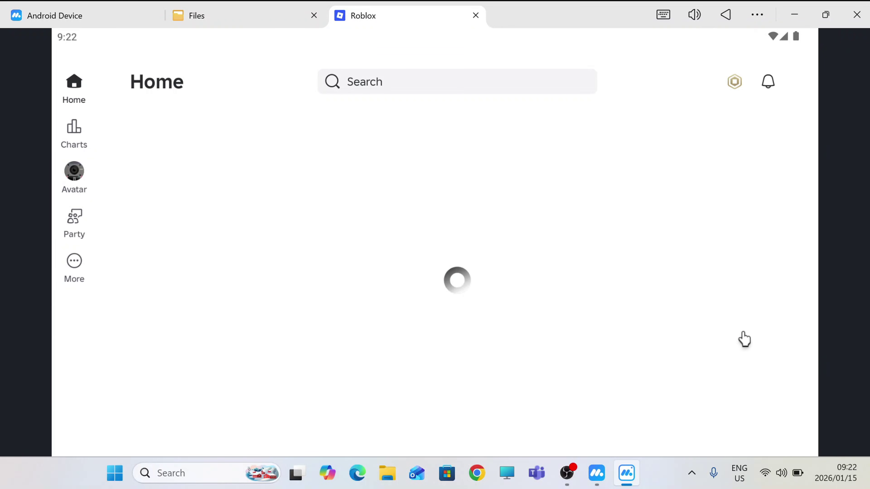
{"action": "scroll", "coordinate": [496, 311], "scroll_direction": "down", "scroll_amount": 3}
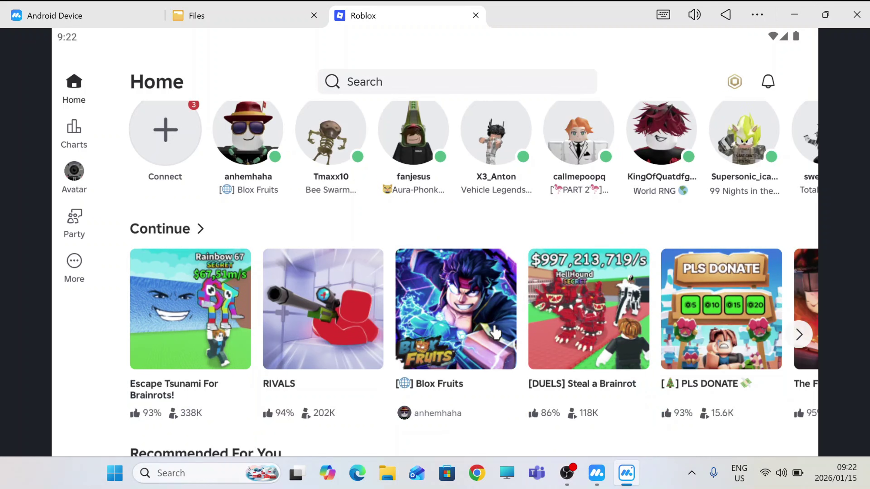
Open Escape Tsunami For Brainrots!, press Play, and move the character once loaded
{"action": "left_click", "coordinate": [207, 305]}
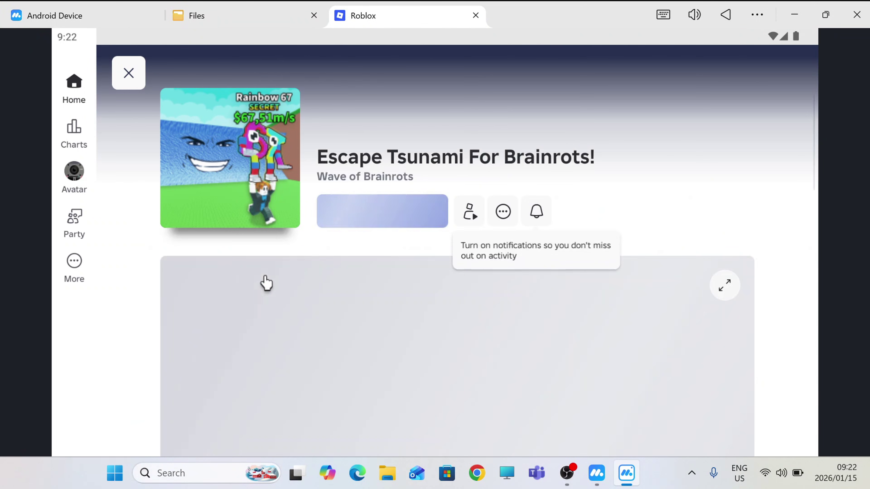
{"action": "left_click", "coordinate": [377, 224]}
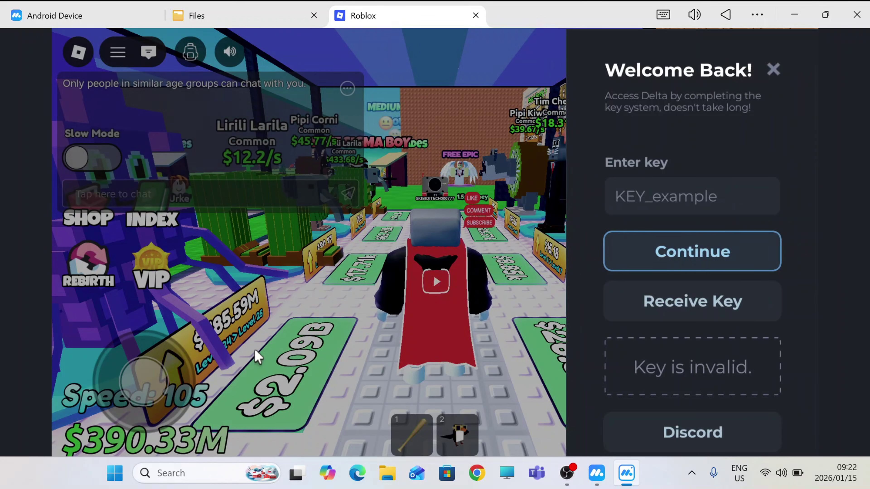
{"action": "key", "text": "a"}
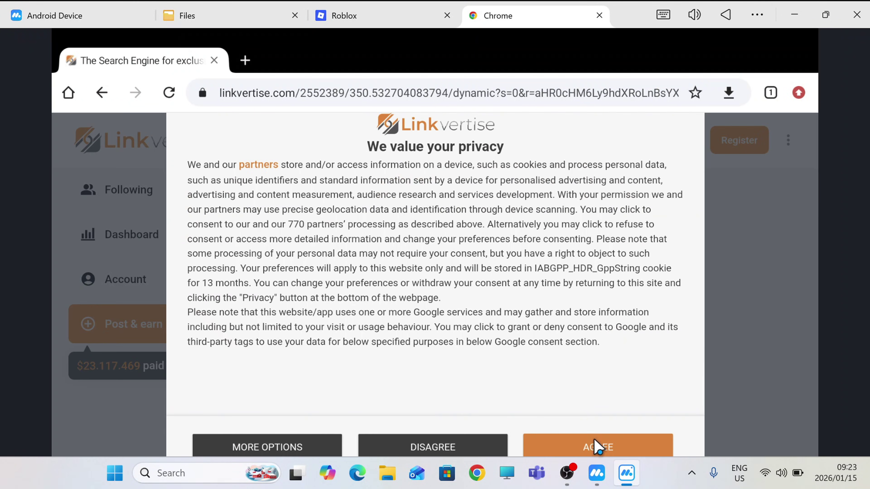
Dismiss the privacy notice, request the key link and take the free Watch Ad route
{"action": "left_click", "coordinate": [596, 445]}
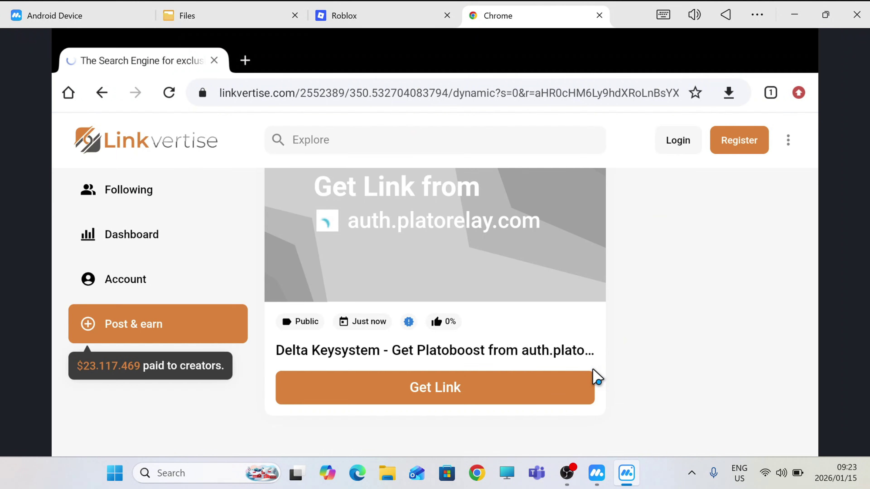
{"action": "left_click", "coordinate": [462, 395]}
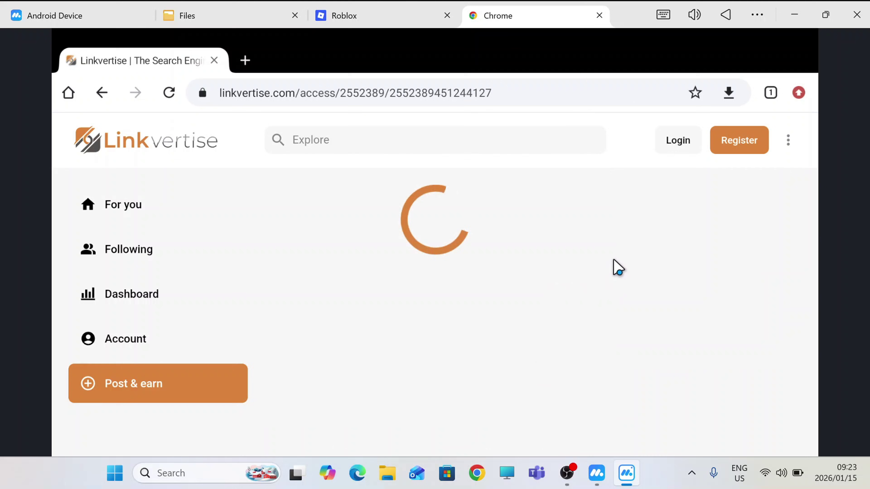
{"action": "scroll", "coordinate": [530, 352], "scroll_direction": "down", "scroll_amount": 2}
{"action": "left_click", "coordinate": [464, 353]}
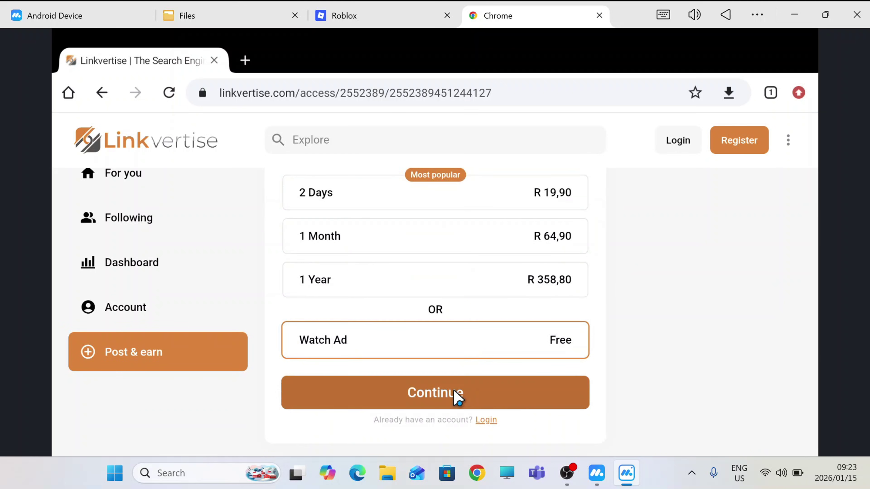
{"action": "left_click", "coordinate": [508, 398]}
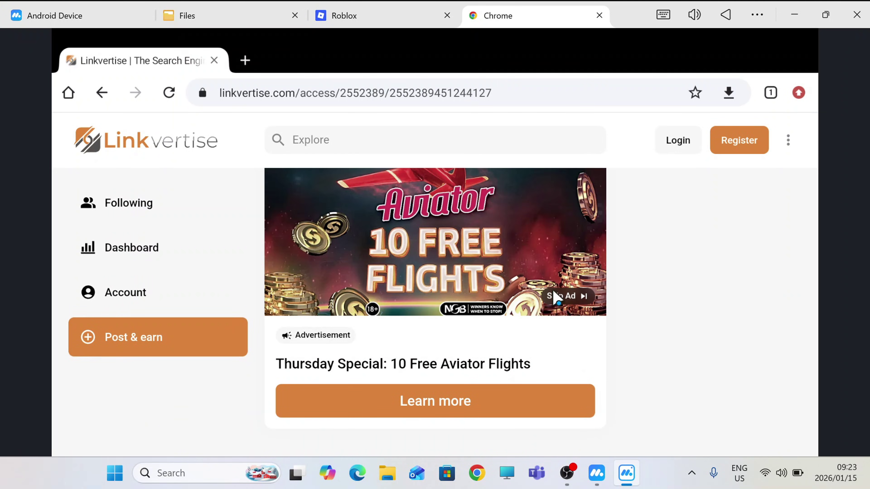
Skip the ad, open the Platoboost key page and copy the whitelisted Delta key
{"action": "left_click", "coordinate": [567, 304]}
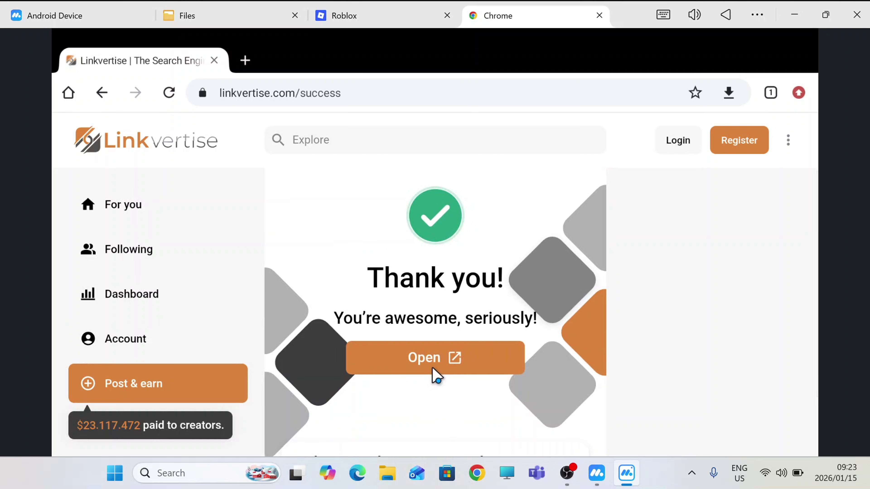
{"action": "left_click", "coordinate": [445, 366]}
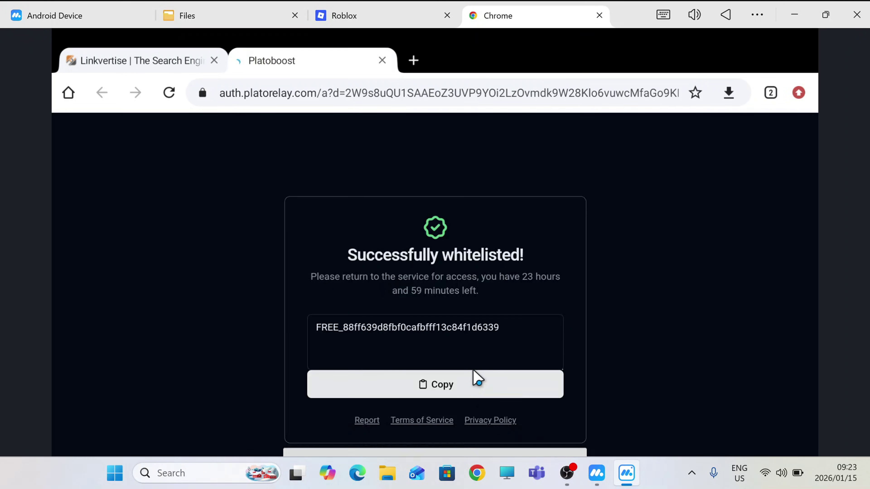
{"action": "left_click", "coordinate": [474, 390]}
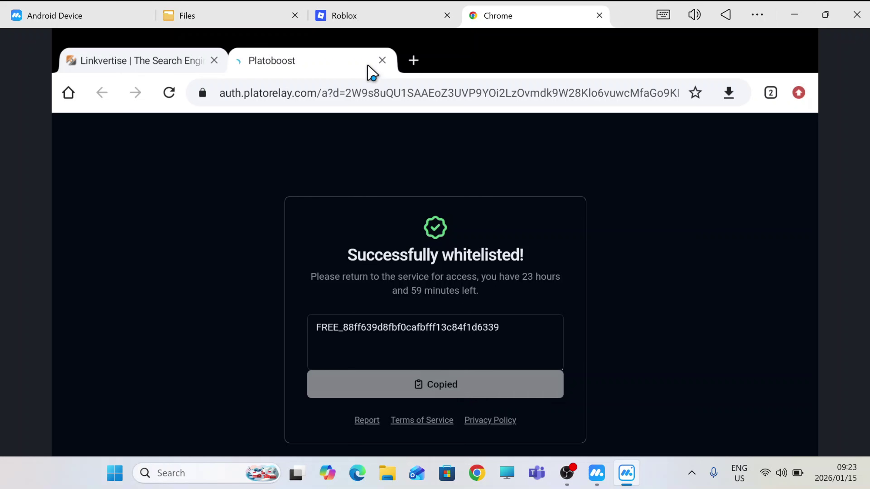
Return to Roblox, restart the game and unlock Delta by pasting and submitting the copied key
{"action": "left_click", "coordinate": [410, 15]}
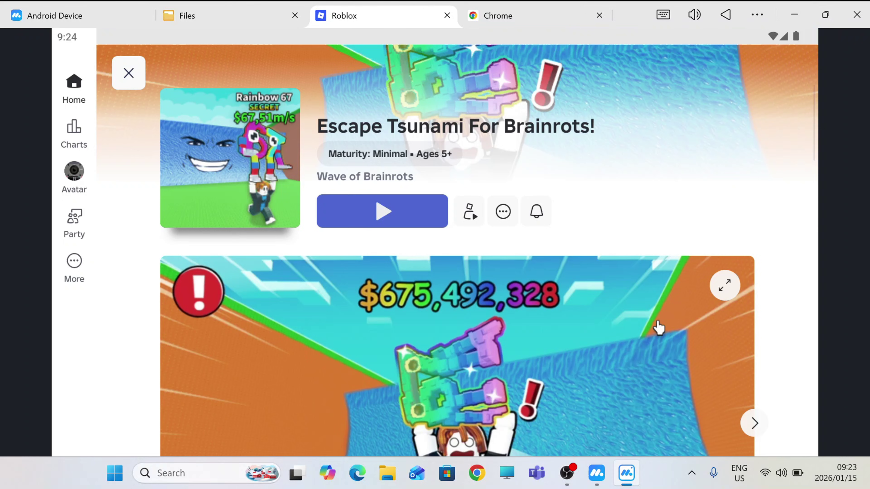
{"action": "left_click", "coordinate": [405, 215]}
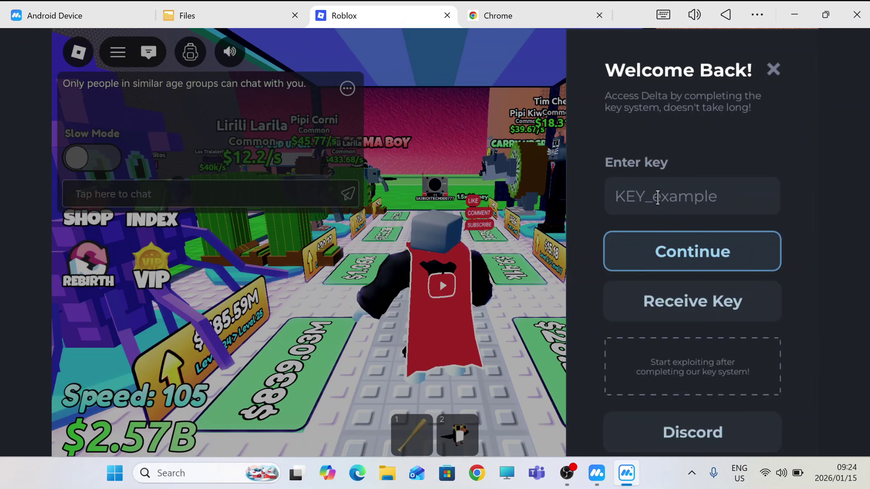
{"action": "right_click", "coordinate": [658, 198]}
{"action": "left_click", "coordinate": [684, 347]}
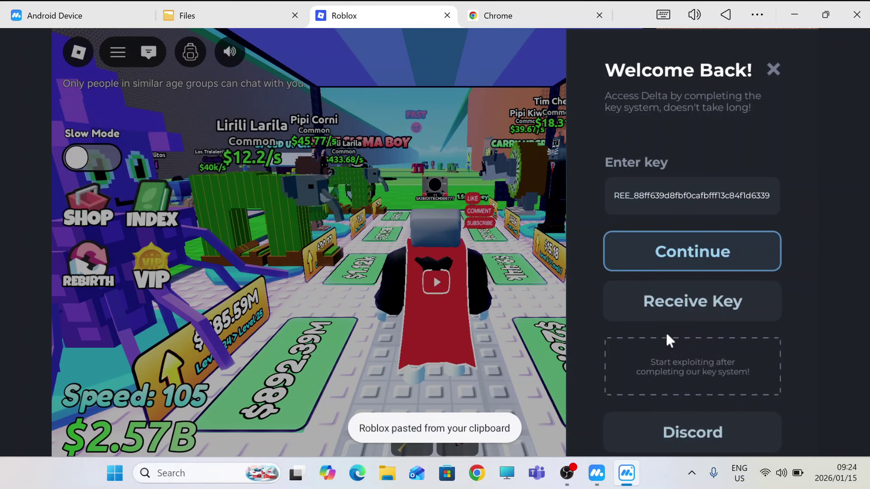
{"action": "left_click", "coordinate": [678, 243]}
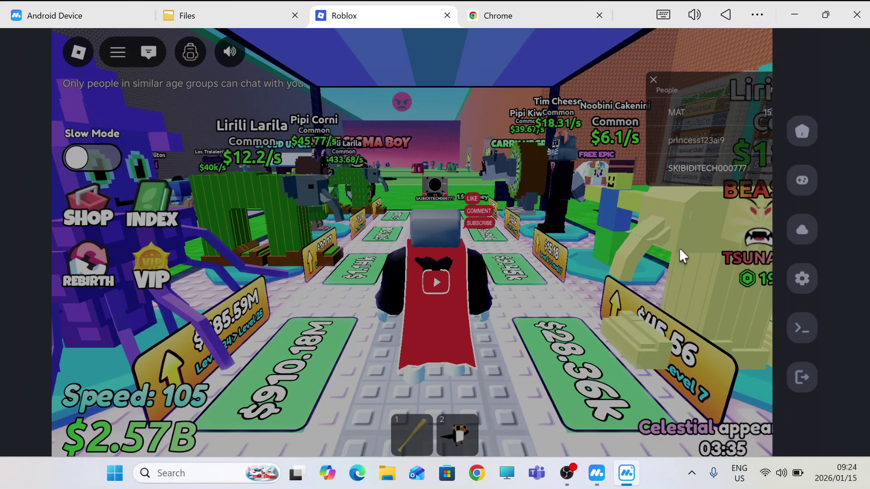
Cycle through Delta's saved scripts, editor, script search and settings to the Roblox and Delta consoles
{"action": "left_click", "coordinate": [799, 133]}
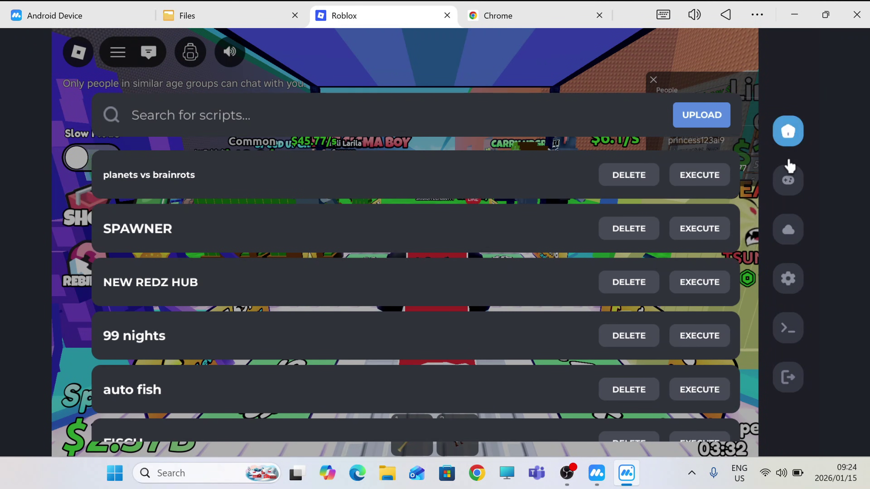
{"action": "left_click", "coordinate": [788, 182]}
{"action": "left_click", "coordinate": [789, 238]}
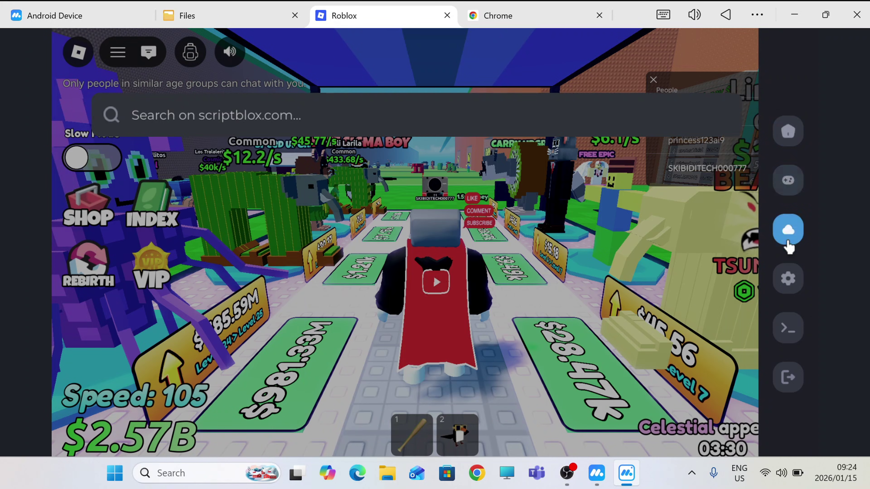
{"action": "left_click", "coordinate": [788, 278]}
{"action": "left_click", "coordinate": [787, 332]}
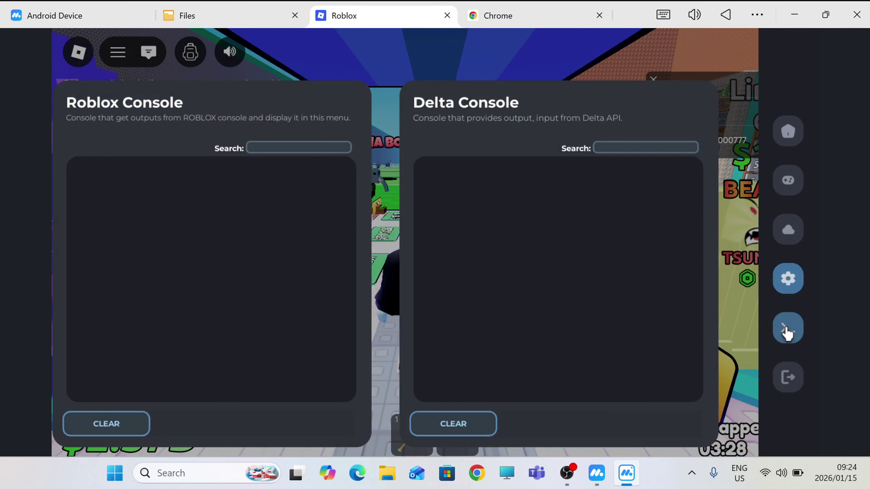